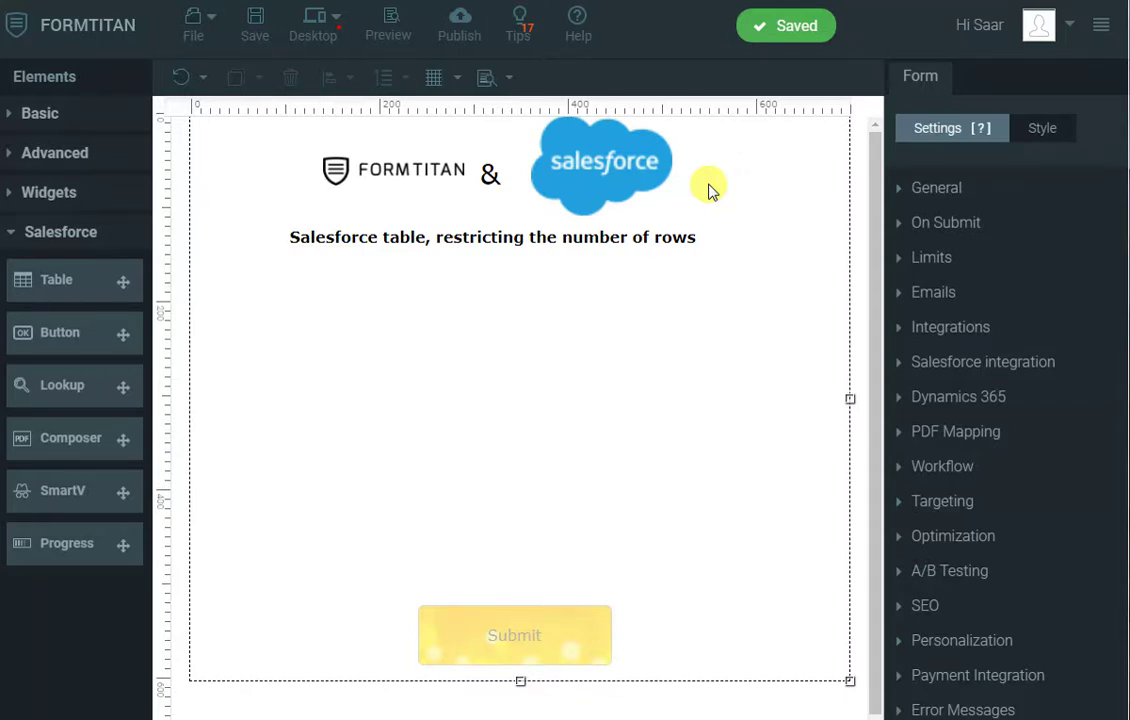
Add and resize a Salesforce table, naming its columns Account Name, Account Number and Account Type
{"action": "mouse_move", "coordinate": [60, 280]}
{"action": "left_mouse_down"}
{"action": "mouse_move", "coordinate": [330, 352]}
{"action": "mouse_move", "coordinate": [298, 320]}
{"action": "left_mouse_up"}
{"action": "mouse_move", "coordinate": [597, 484]}
{"action": "left_mouse_down"}
{"action": "mouse_move", "coordinate": [588, 485]}
{"action": "mouse_move", "coordinate": [769, 518]}
{"action": "mouse_move", "coordinate": [831, 549]}
{"action": "left_mouse_up"}
{"action": "triple_click", "coordinate": [966, 346]}
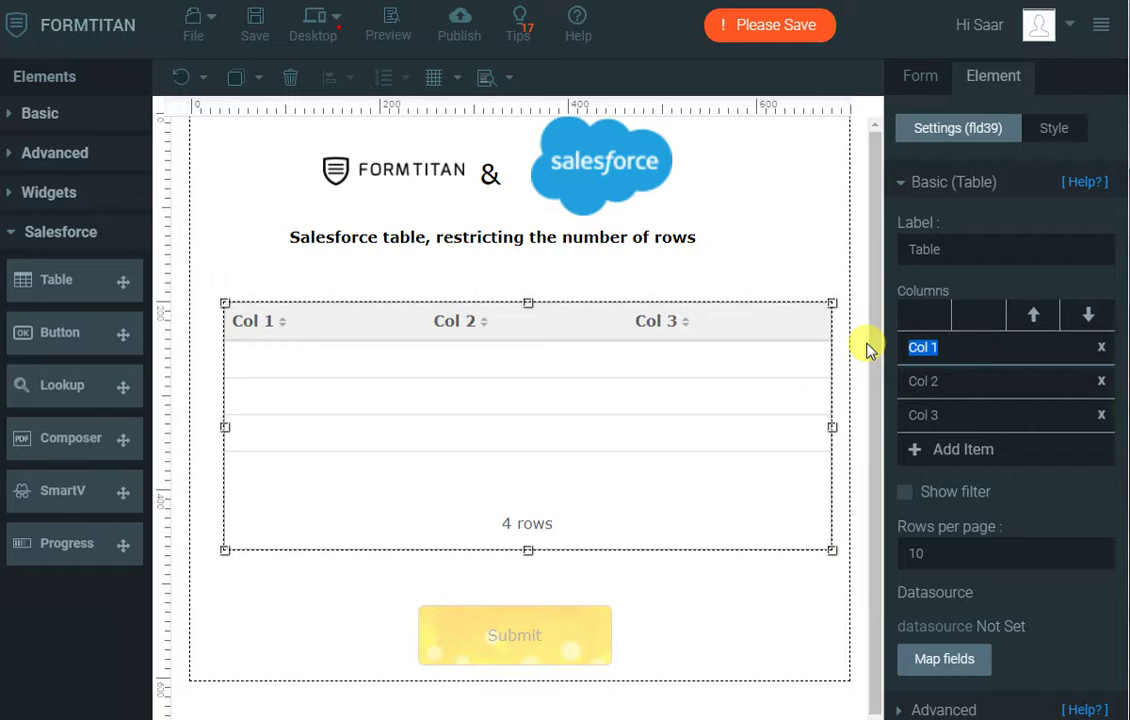
{"action": "type", "text": "Account"}
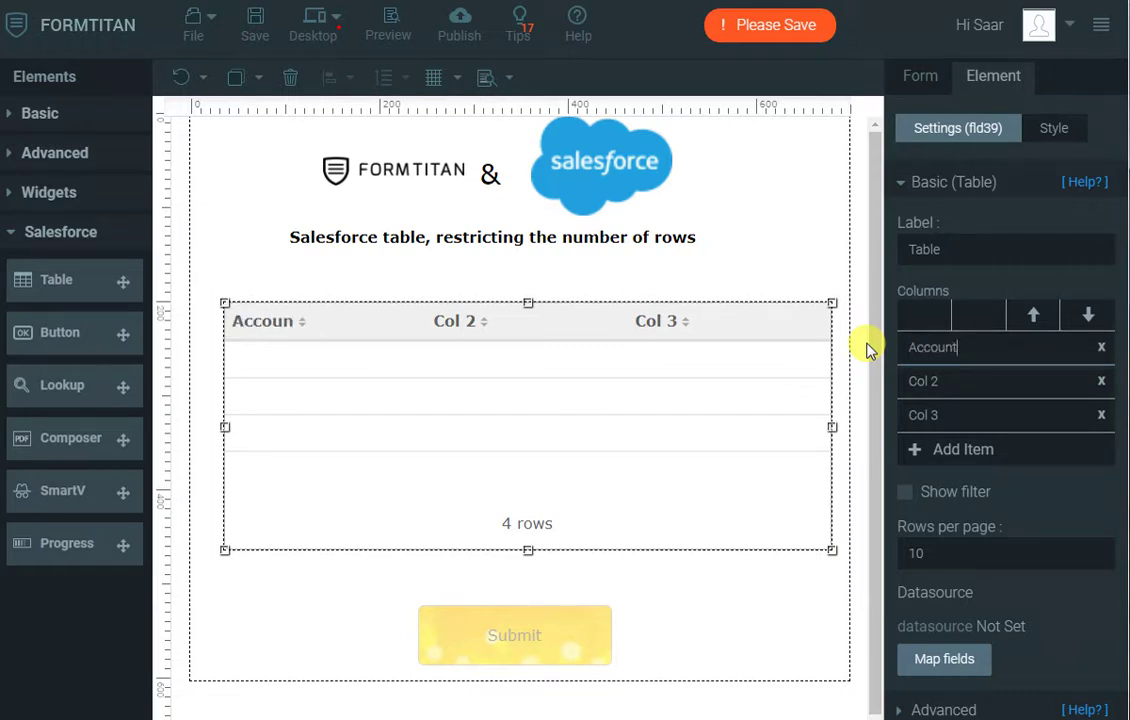
{"action": "key", "text": "BackSpace"}
{"action": "key", "text": "BackSpace"}
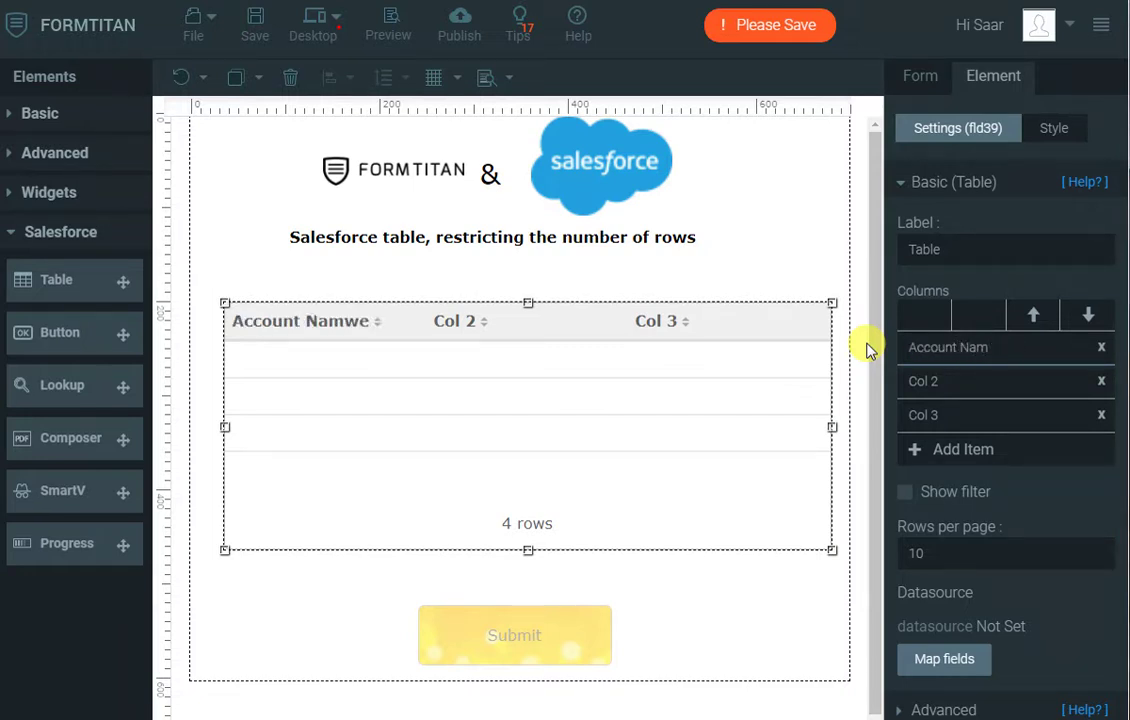
{"action": "type", "text": "e"}
{"action": "key", "text": "Tab"}
{"action": "type", "text": "Ac"}
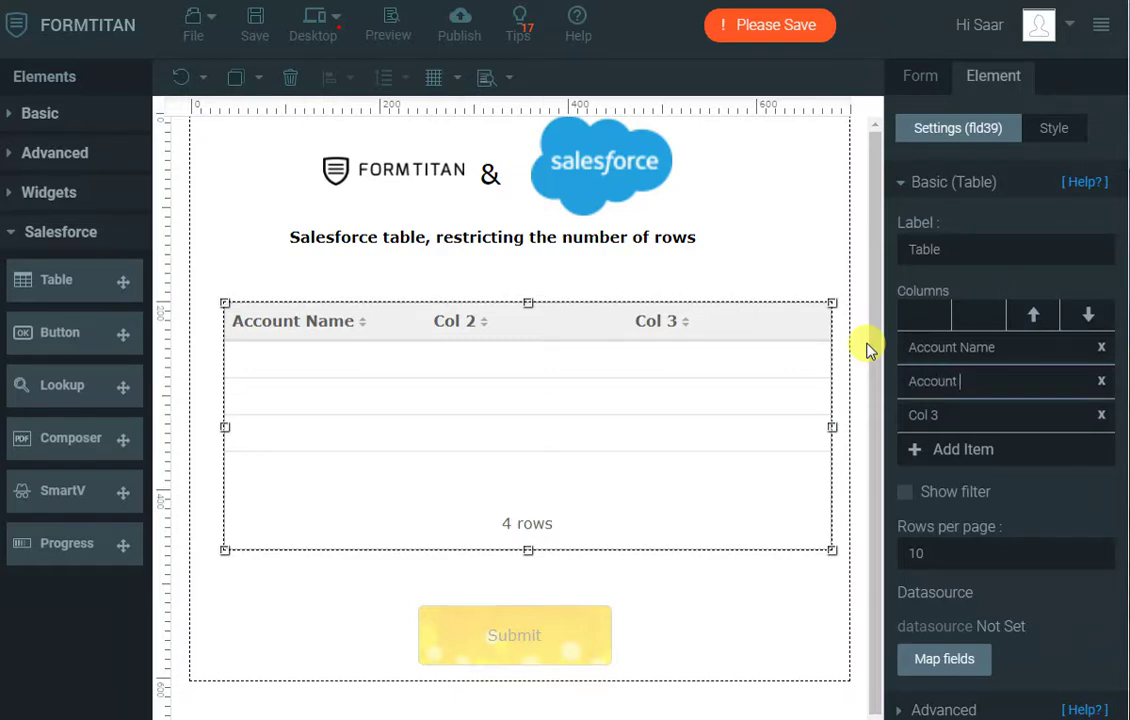
{"action": "type", "text": "Number"}
{"action": "key", "text": "Tab"}
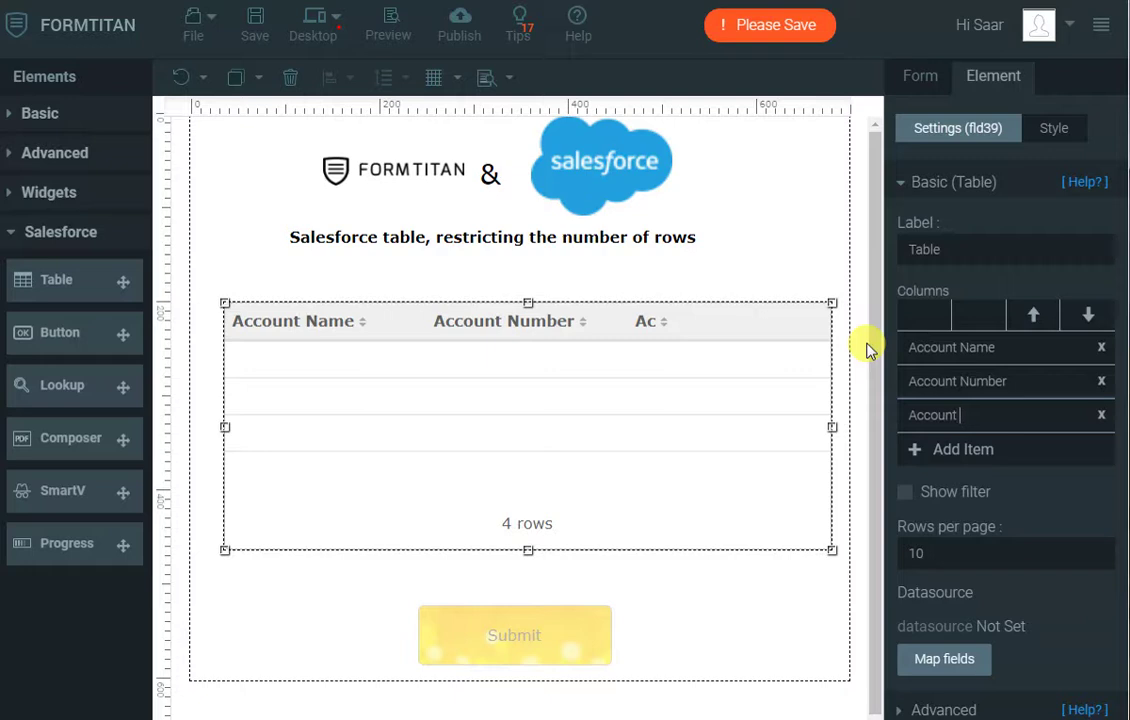
{"action": "type", "text": "Type"}
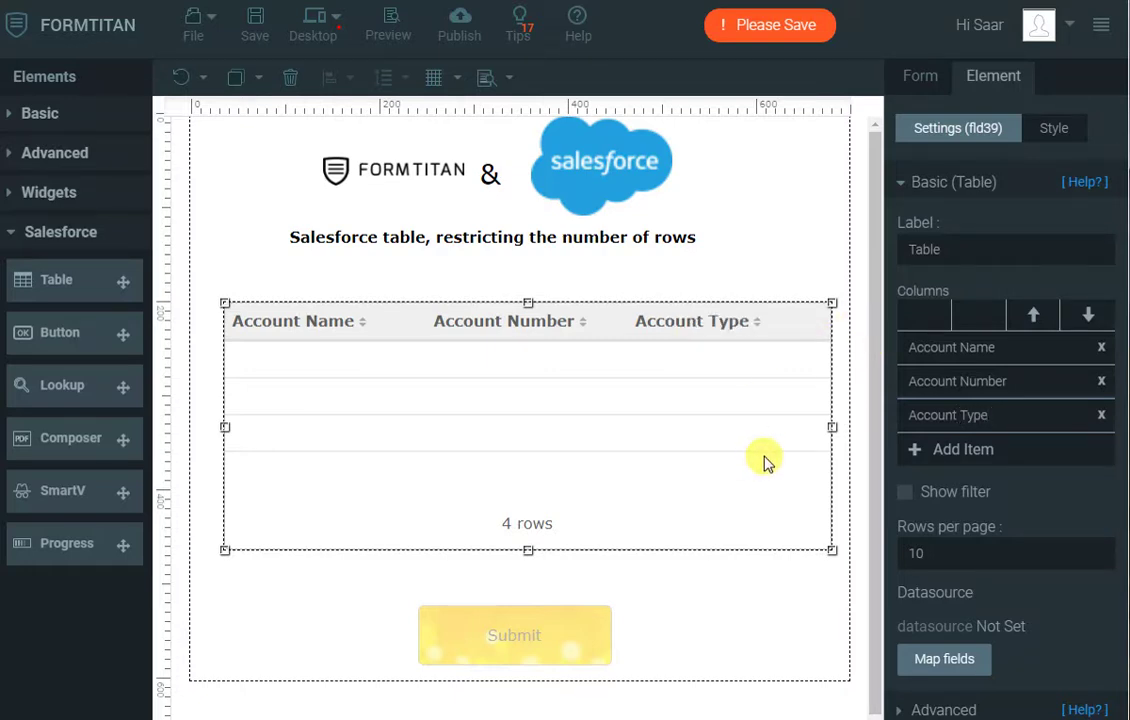
Add Account as the table's Salesforce object, executed on form load
{"action": "left_click", "coordinate": [946, 664]}
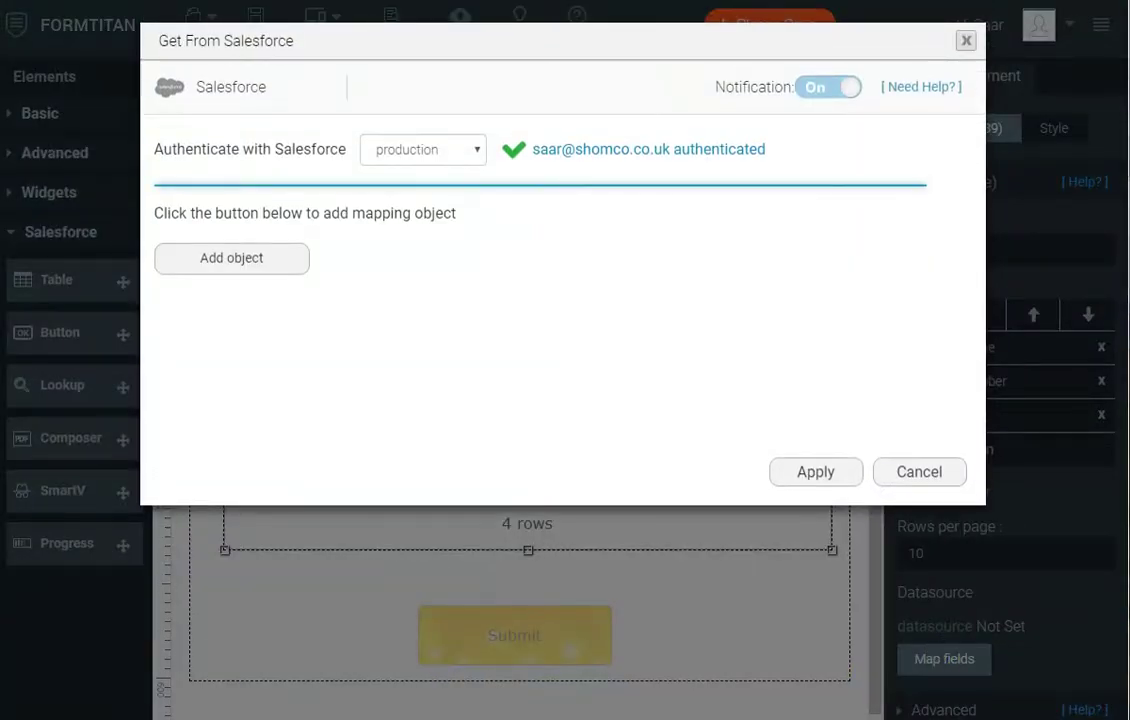
{"action": "left_click", "coordinate": [283, 270]}
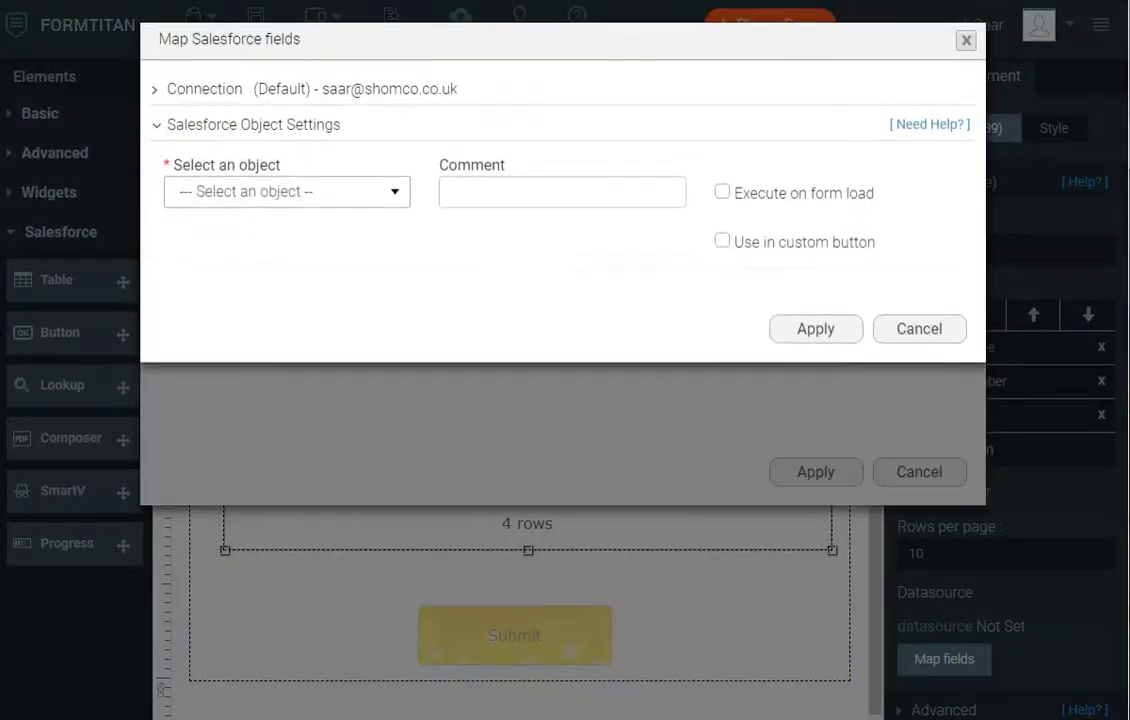
{"action": "left_click", "coordinate": [353, 199]}
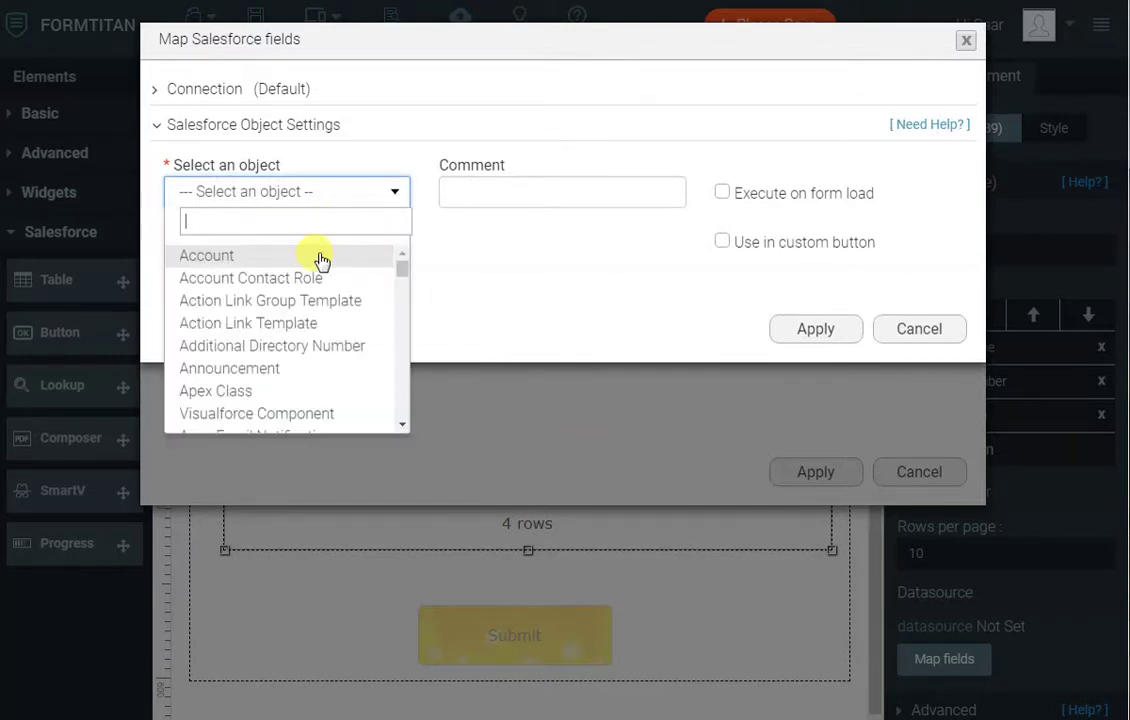
{"action": "left_click", "coordinate": [320, 256]}
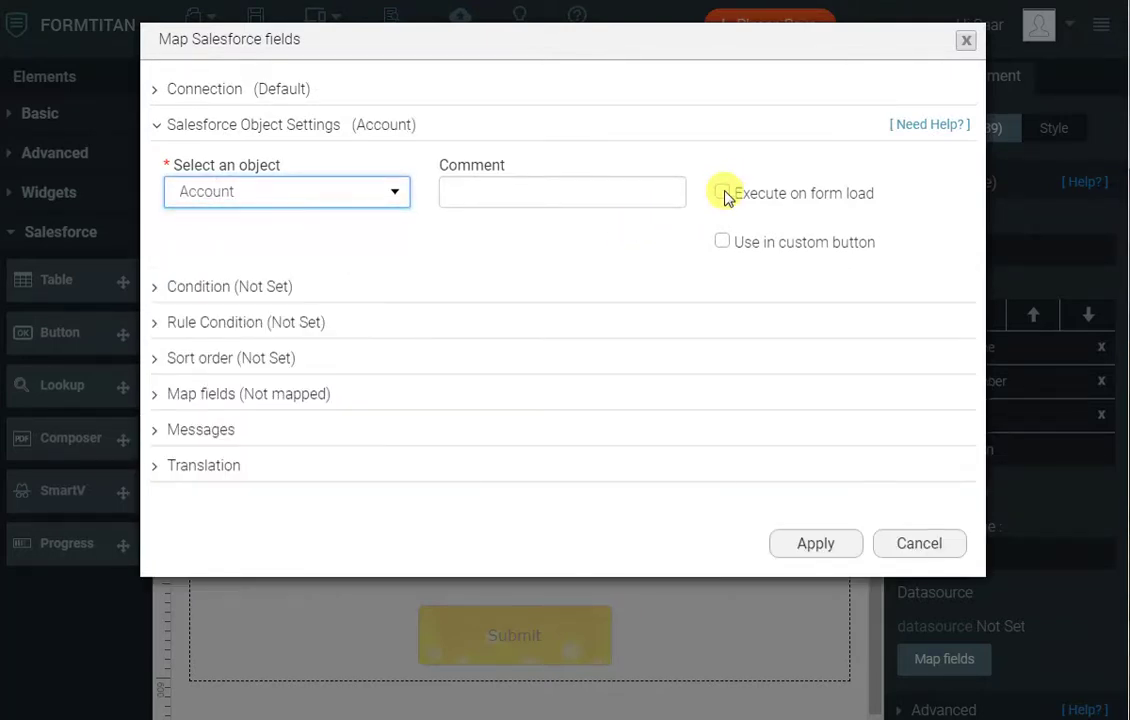
{"action": "left_click", "coordinate": [722, 192]}
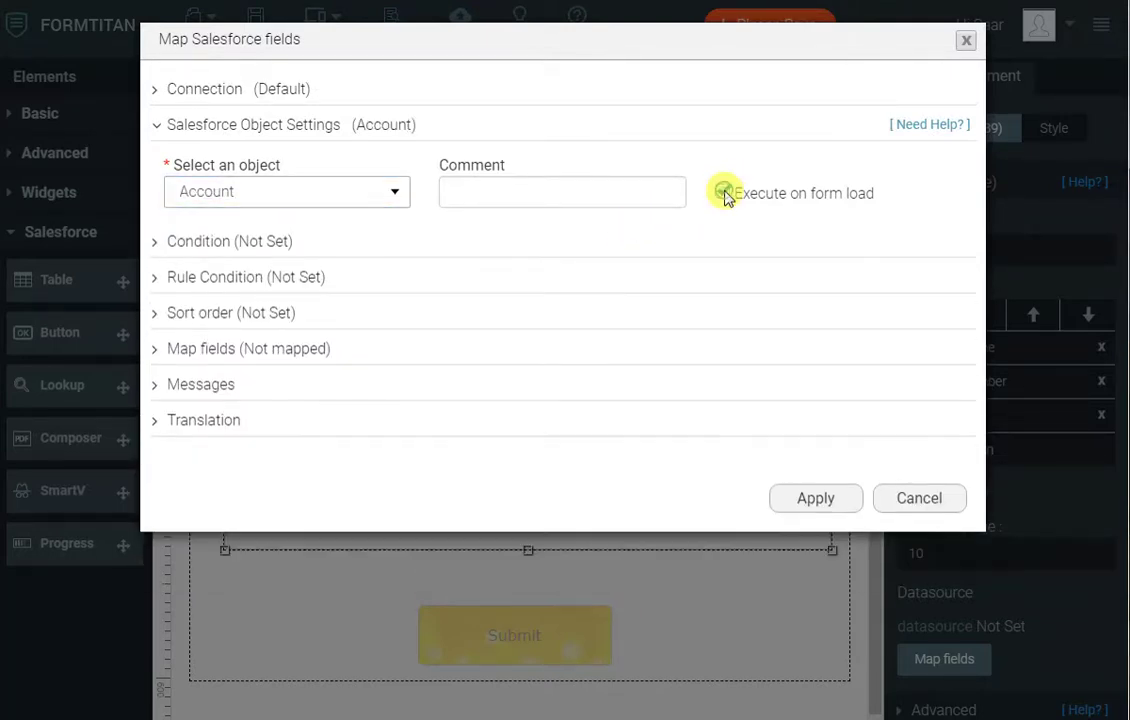
Add a query condition: Account Name contains the fixed value '2b'
{"action": "left_click", "coordinate": [286, 245]}
{"action": "left_click", "coordinate": [286, 335]}
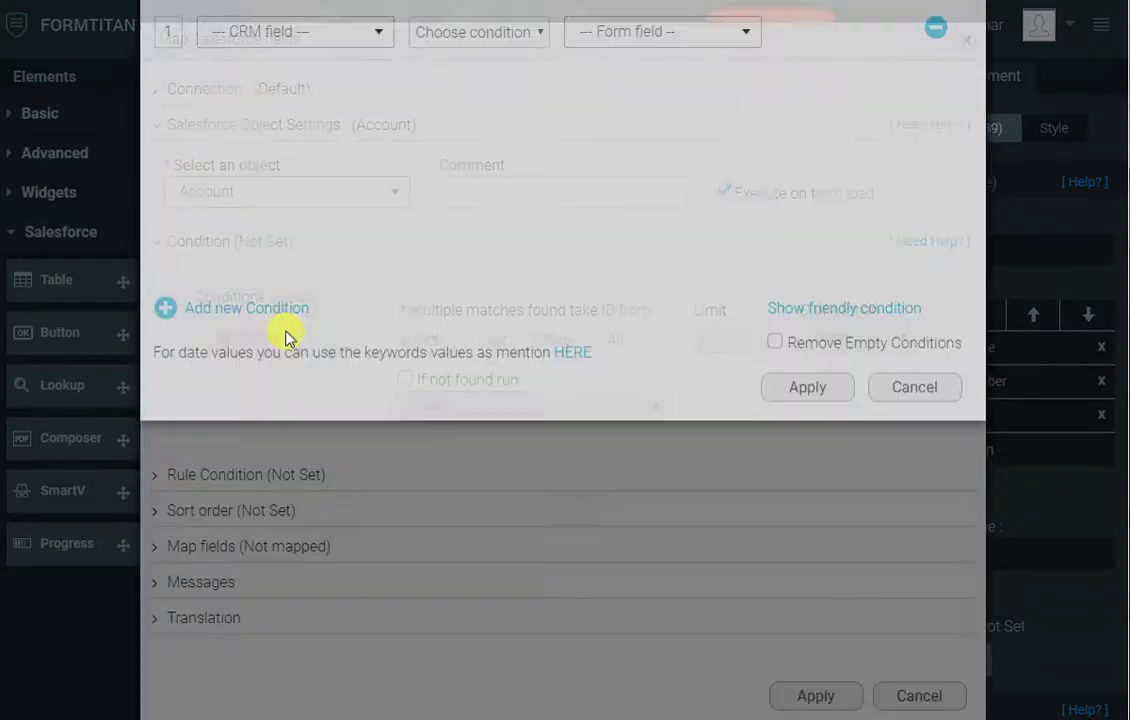
{"action": "left_click", "coordinate": [342, 95]}
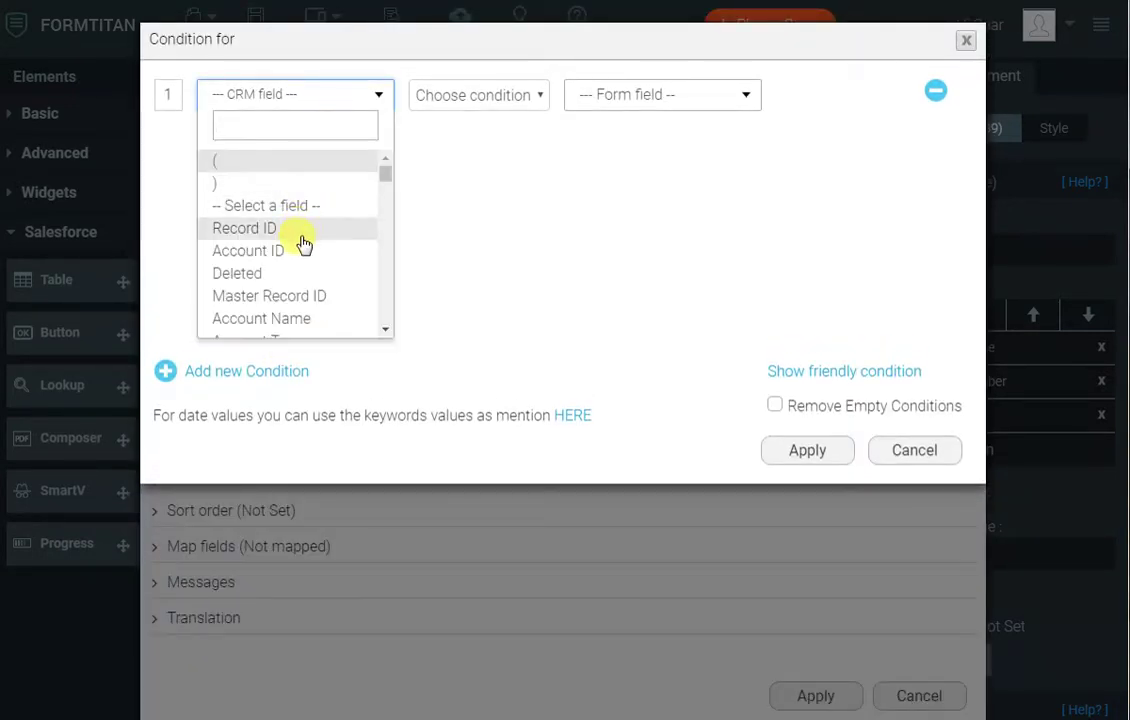
{"action": "left_click", "coordinate": [300, 318]}
{"action": "left_click", "coordinate": [503, 105]}
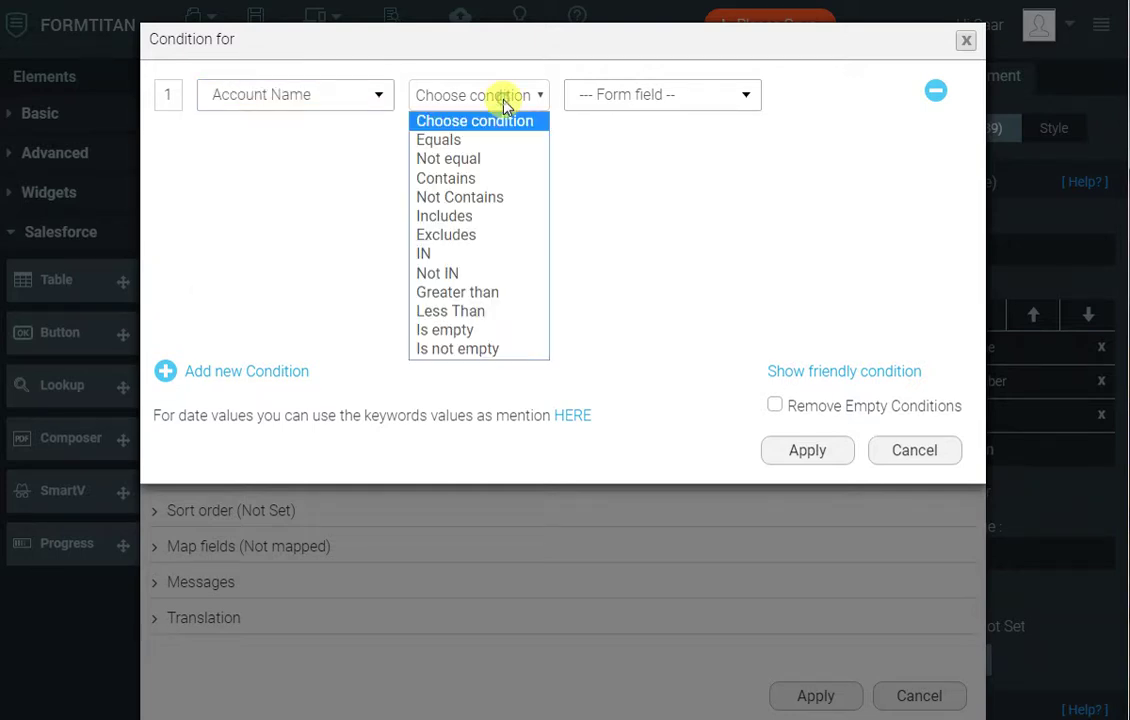
{"action": "left_click", "coordinate": [472, 180]}
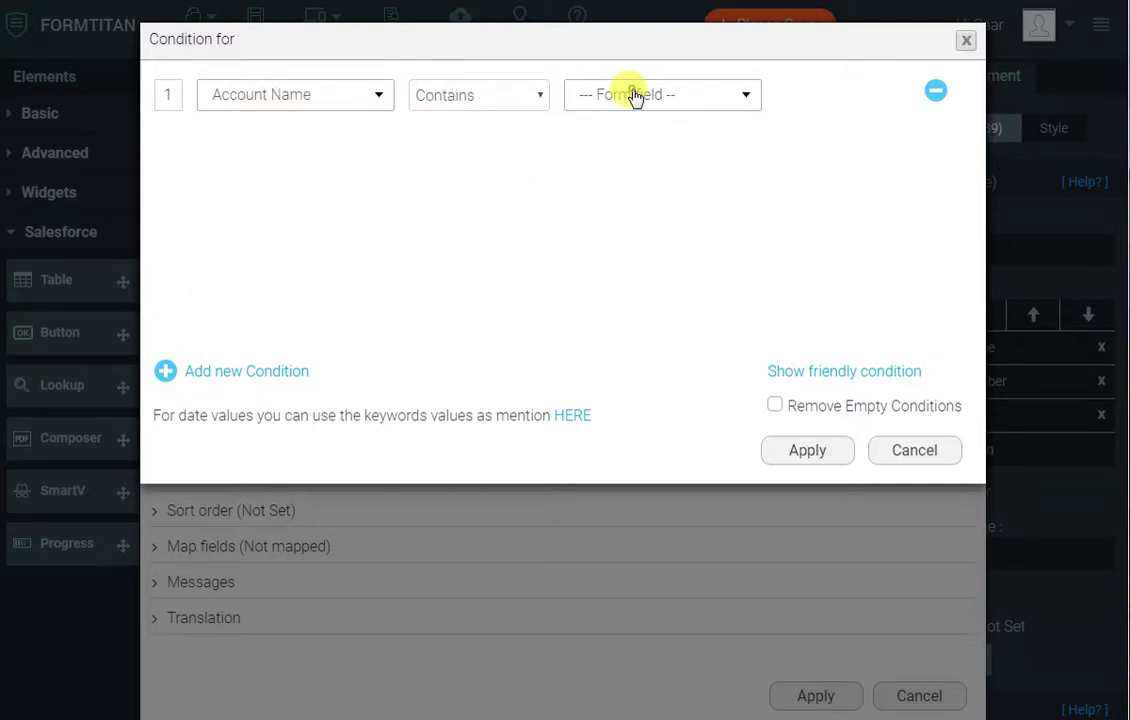
{"action": "left_click", "coordinate": [633, 98]}
{"action": "left_click", "coordinate": [623, 162]}
{"action": "left_click", "coordinate": [637, 129]}
{"action": "type", "text": "2b"}
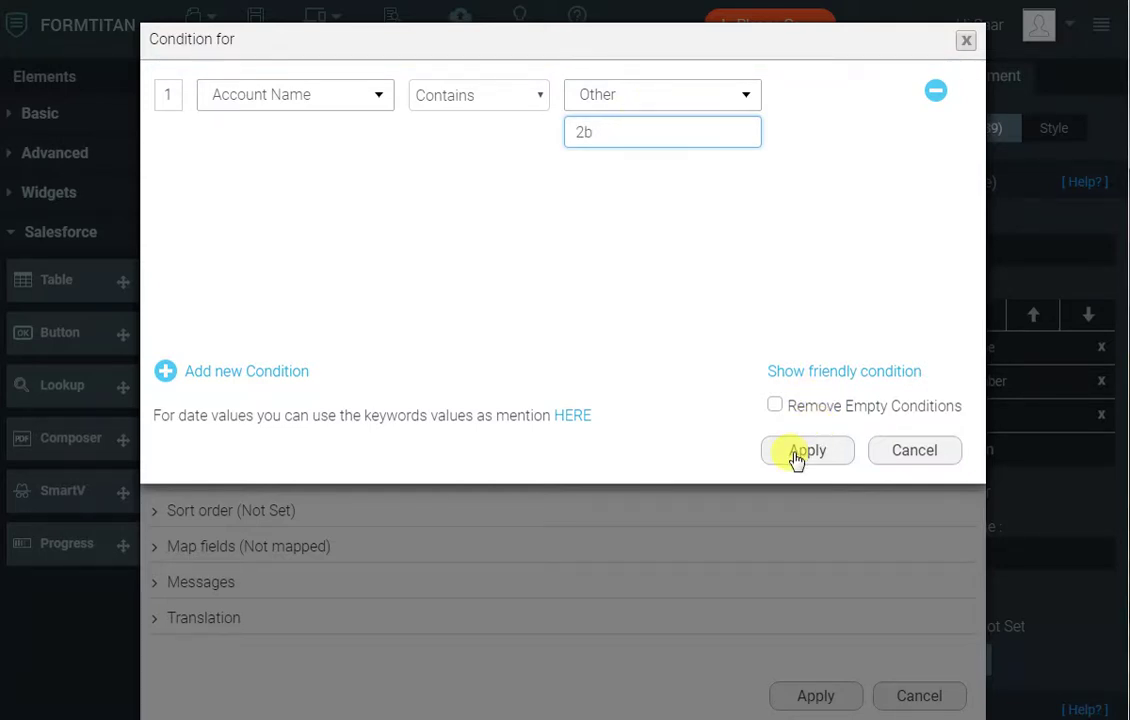
{"action": "left_click", "coordinate": [795, 455]}
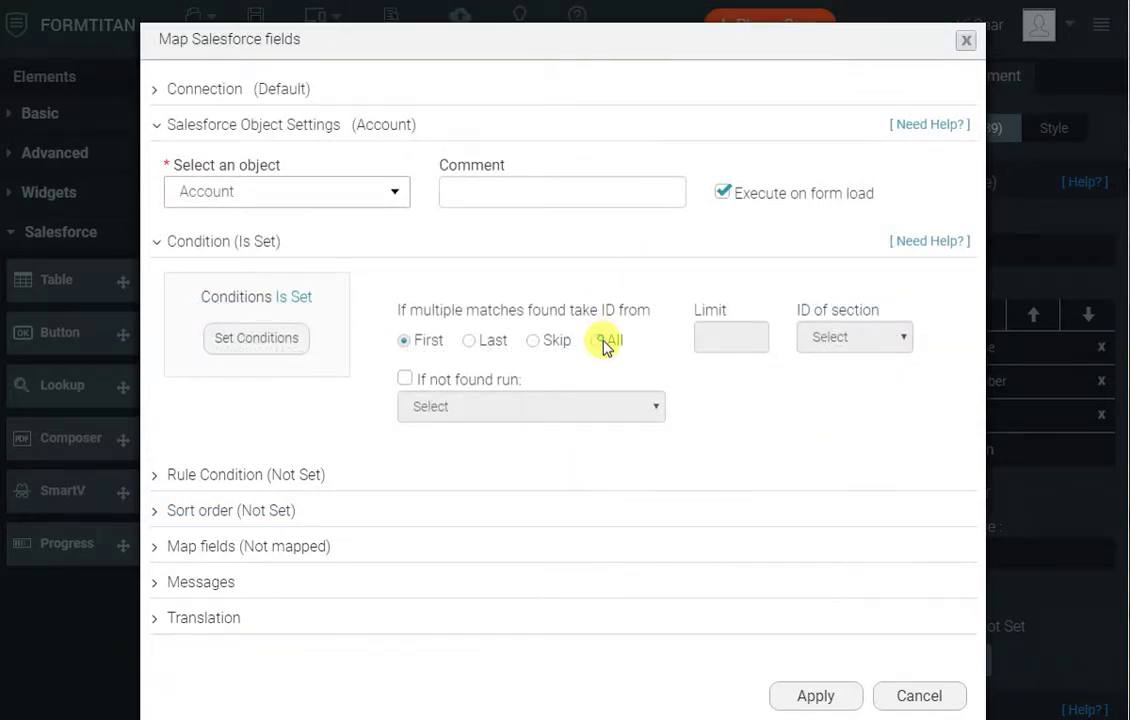
Return all matching Accounts and map the Account Name column to the Account Name field
{"action": "left_click", "coordinate": [598, 341]}
{"action": "left_click", "coordinate": [315, 548]}
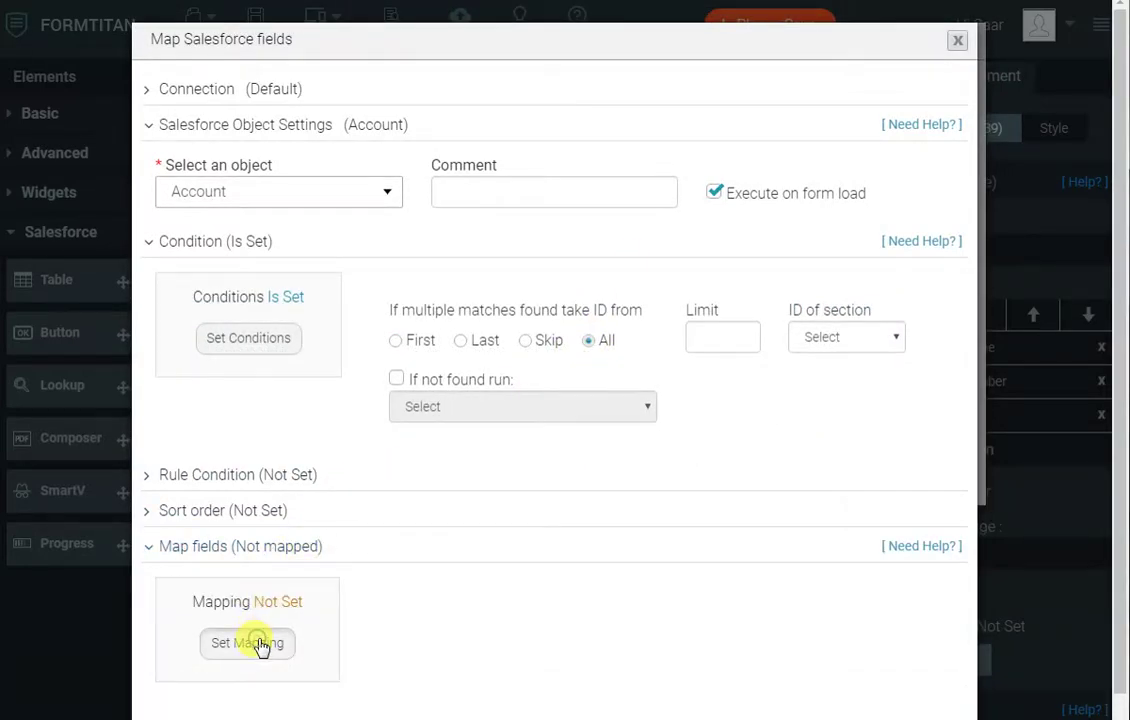
{"action": "left_click", "coordinate": [258, 641]}
{"action": "scroll", "coordinate": [409, 379], "scroll_direction": "down", "scroll_amount": 2}
{"action": "scroll", "coordinate": [430, 420], "scroll_direction": "down", "scroll_amount": 2}
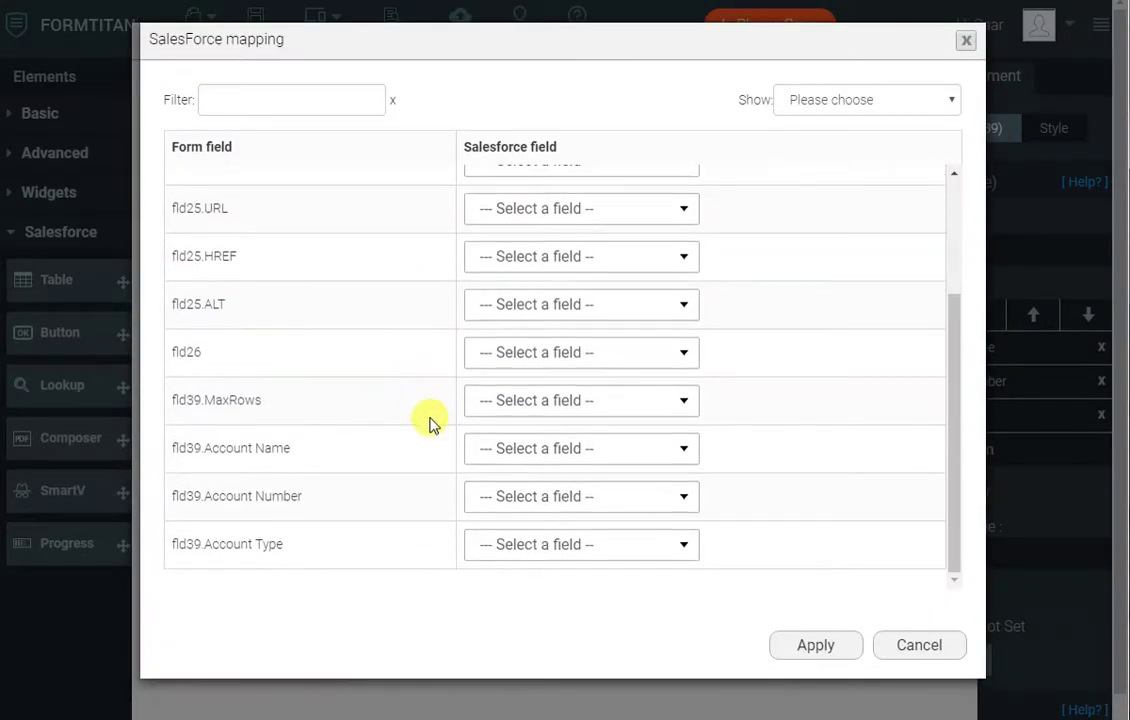
{"action": "left_click", "coordinate": [517, 440]}
{"action": "type", "text": "name"}
{"action": "key", "text": "Return"}
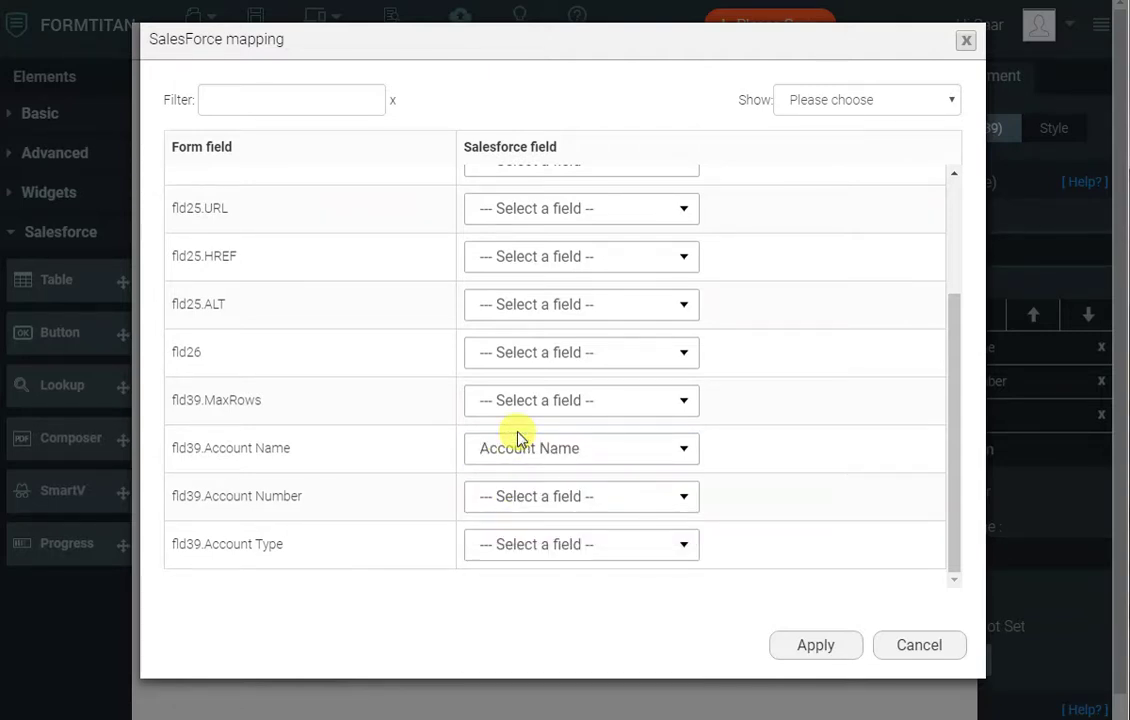
Map the Account Number and Account Type columns to their Salesforce fields and apply the object settings
{"action": "left_click", "coordinate": [518, 505]}
{"action": "type", "text": "nt N"}
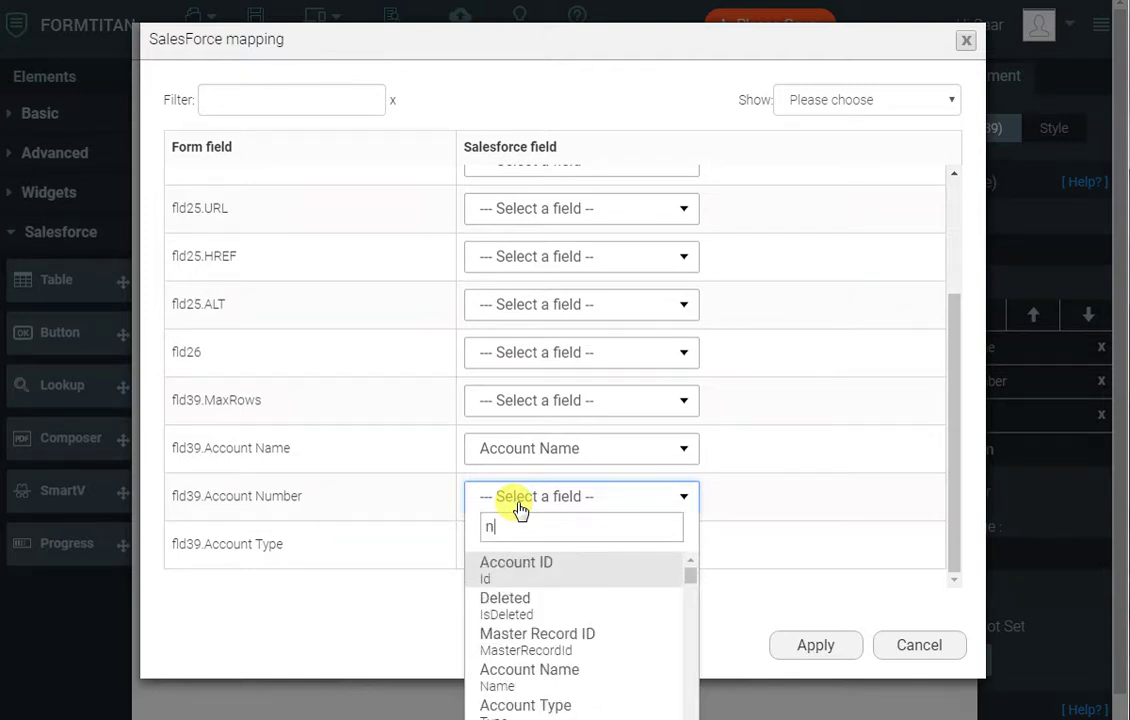
{"action": "type", "text": "um"}
{"action": "key", "text": "Return"}
{"action": "key", "text": "Tab"}
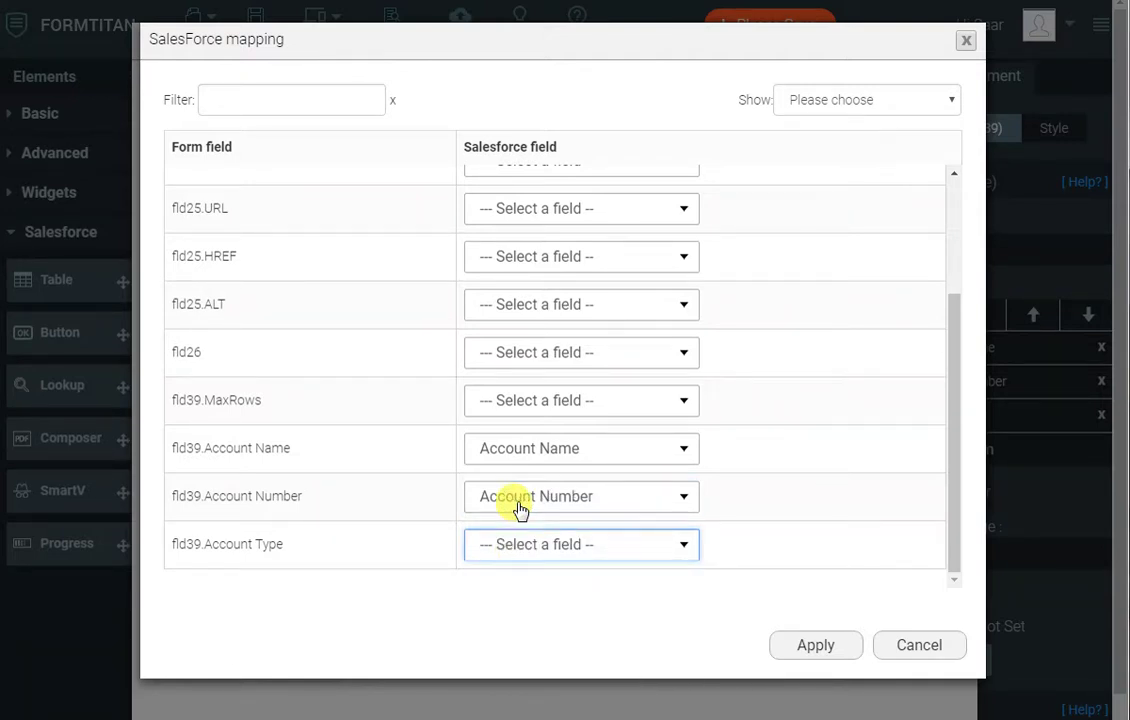
{"action": "type", "text": "typ"}
{"action": "key", "text": "Return"}
{"action": "left_click", "coordinate": [835, 642]}
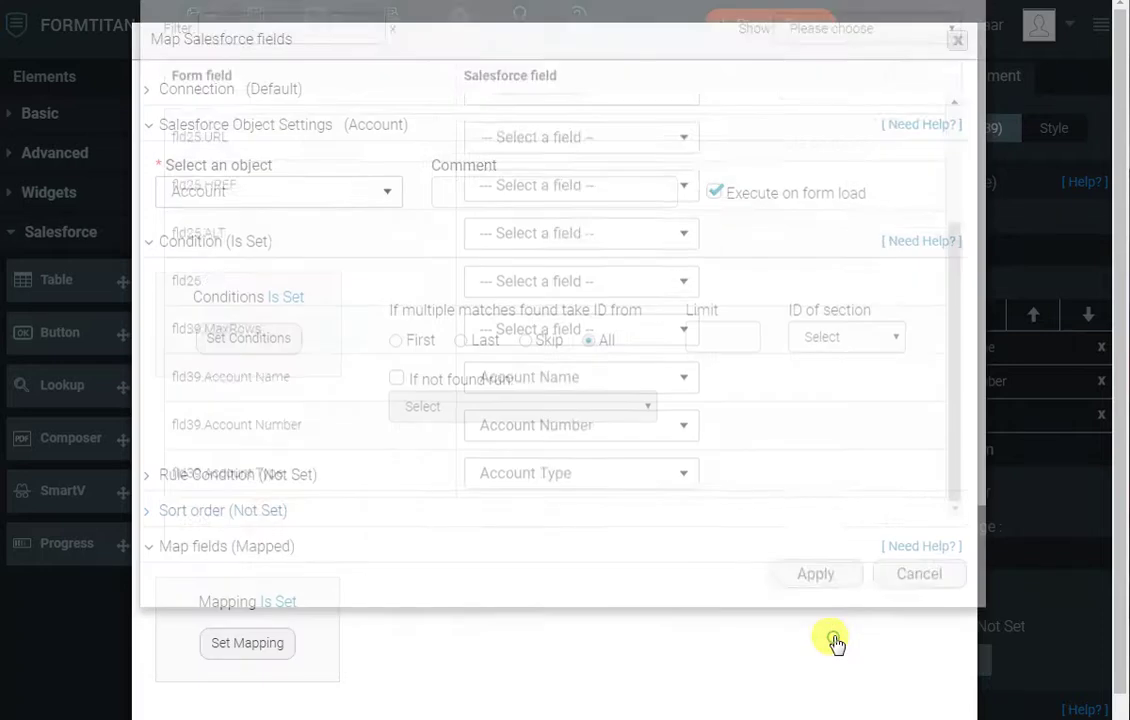
{"action": "scroll", "coordinate": [815, 516], "scroll_direction": "down", "scroll_amount": 2}
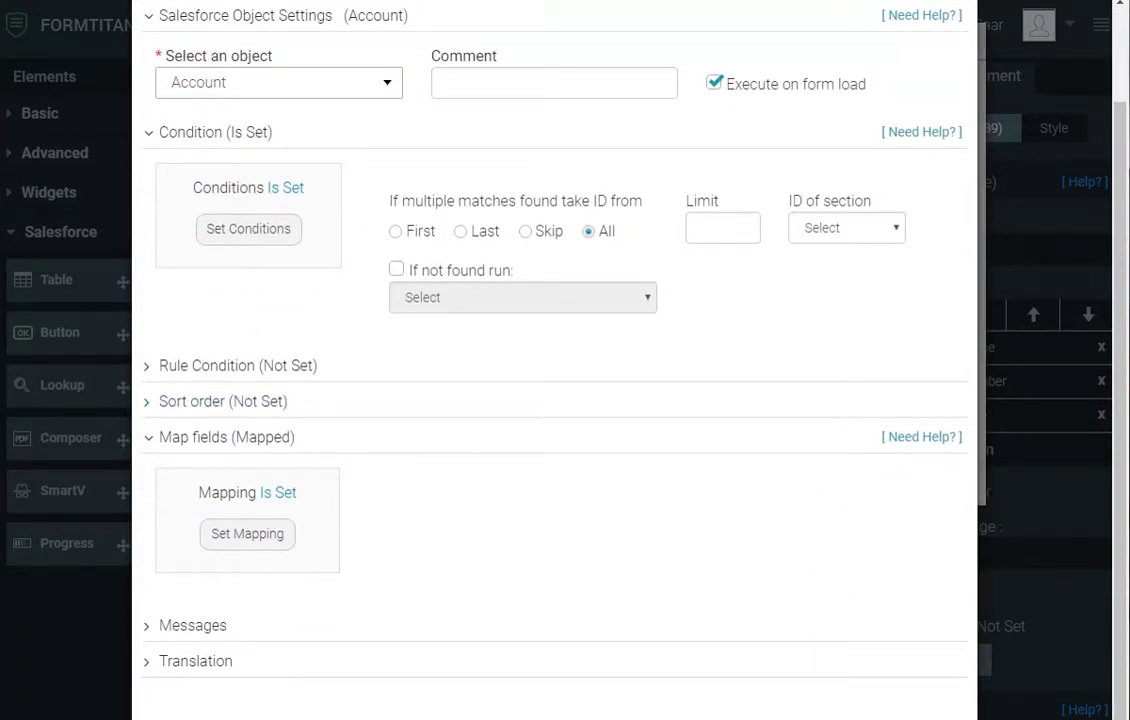
{"action": "left_click", "coordinate": [676, 712]}
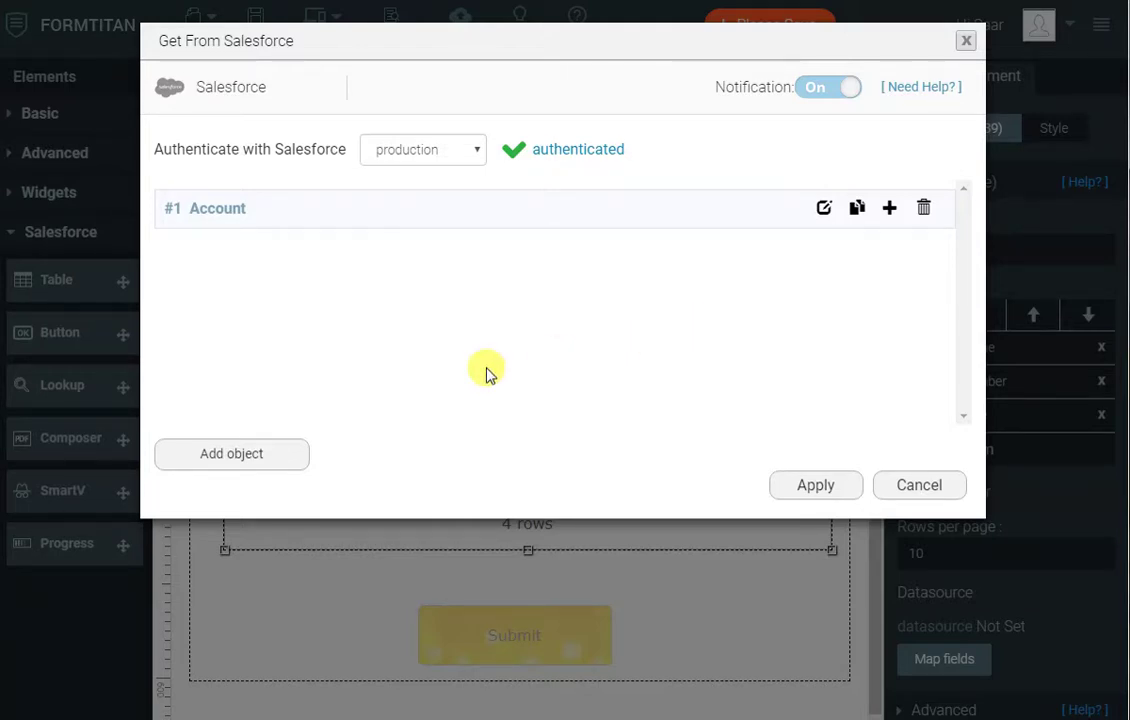
Add a second Account object filtered by Account ID equals a specific account ID
{"action": "left_click", "coordinate": [288, 455]}
{"action": "left_click", "coordinate": [295, 195]}
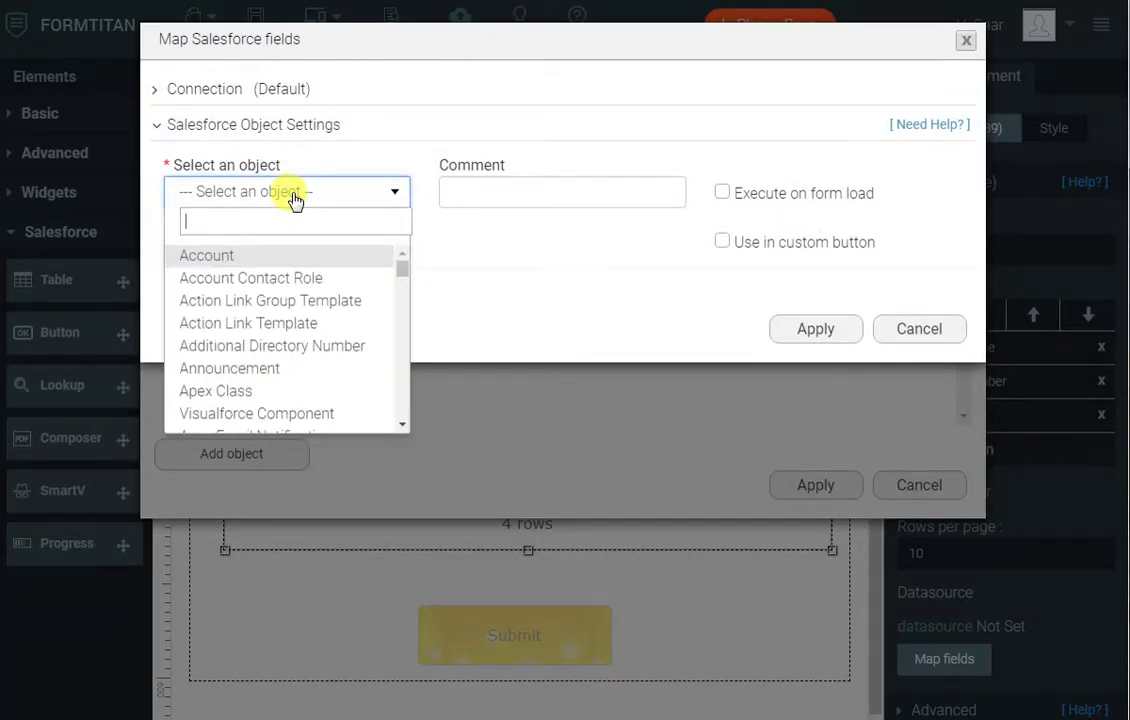
{"action": "left_click", "coordinate": [270, 256]}
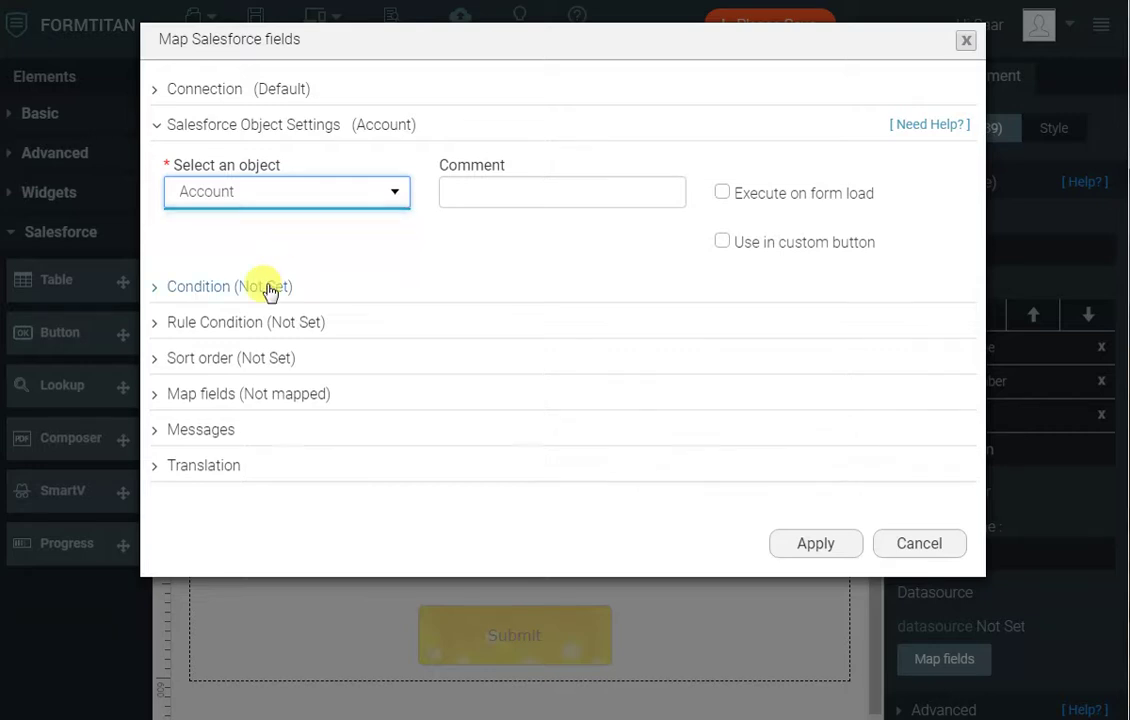
{"action": "left_click", "coordinate": [270, 288]}
{"action": "left_click", "coordinate": [258, 383]}
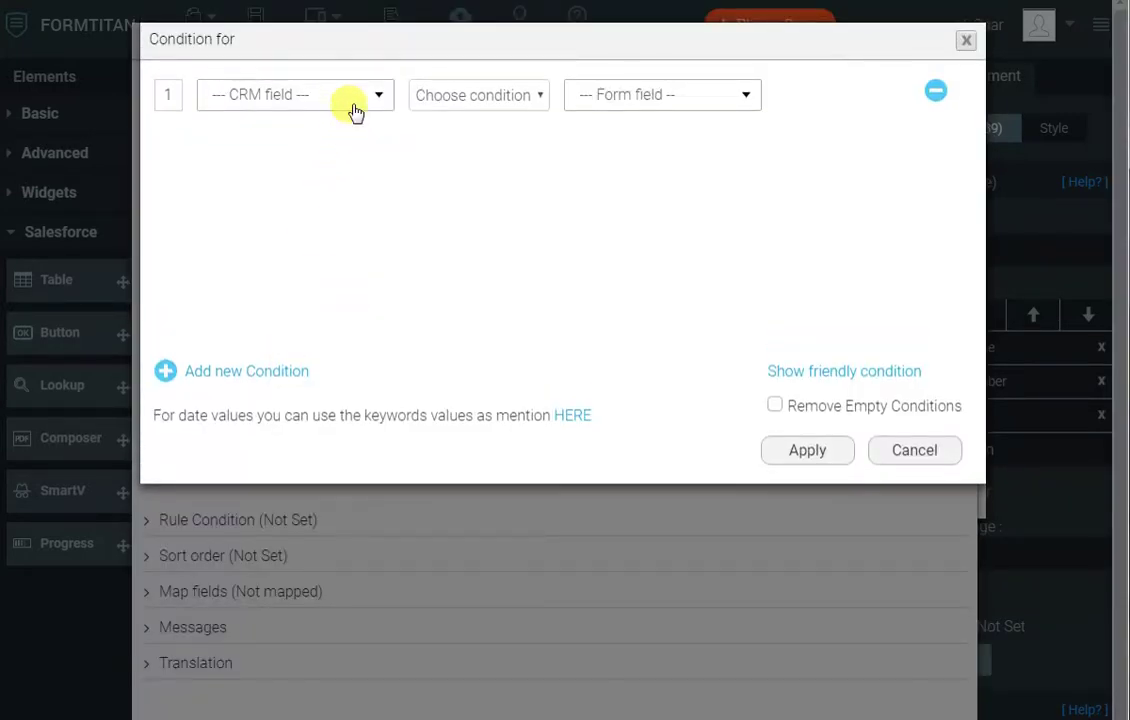
{"action": "left_click", "coordinate": [352, 94]}
{"action": "left_click", "coordinate": [248, 250]}
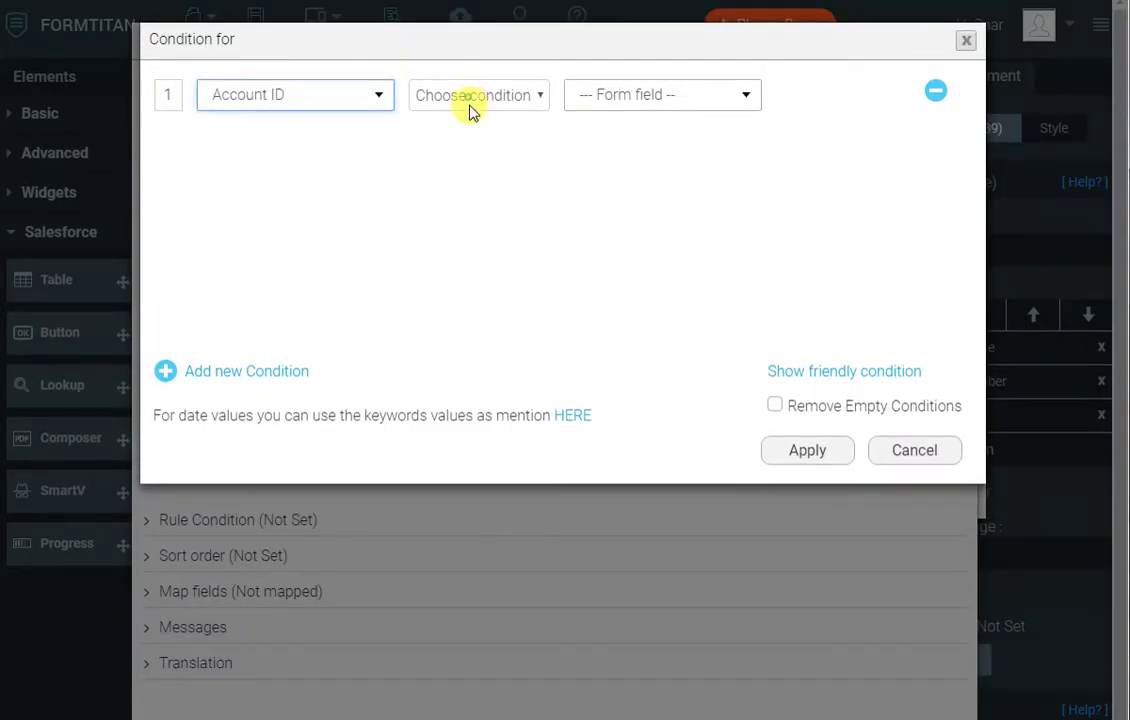
{"action": "left_click", "coordinate": [470, 98]}
{"action": "left_click", "coordinate": [474, 141]}
{"action": "left_click", "coordinate": [618, 96]}
{"action": "left_click", "coordinate": [615, 161]}
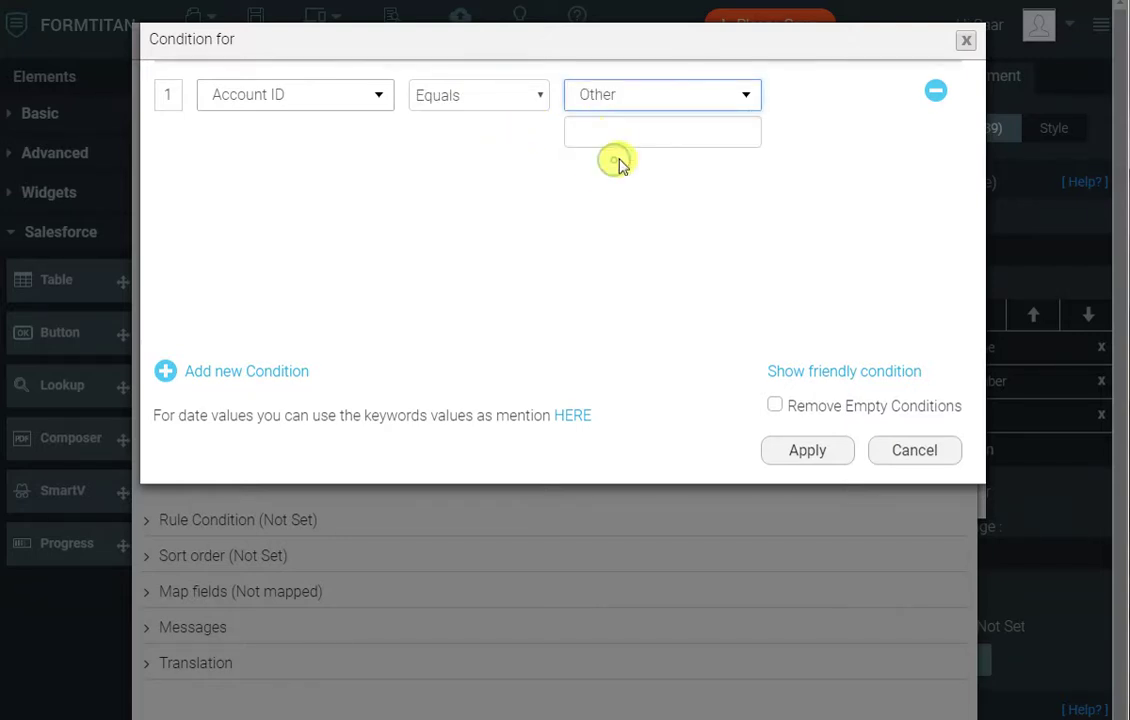
{"action": "left_click", "coordinate": [673, 128]}
{"action": "type", "text": "0010O00001p2u26"}
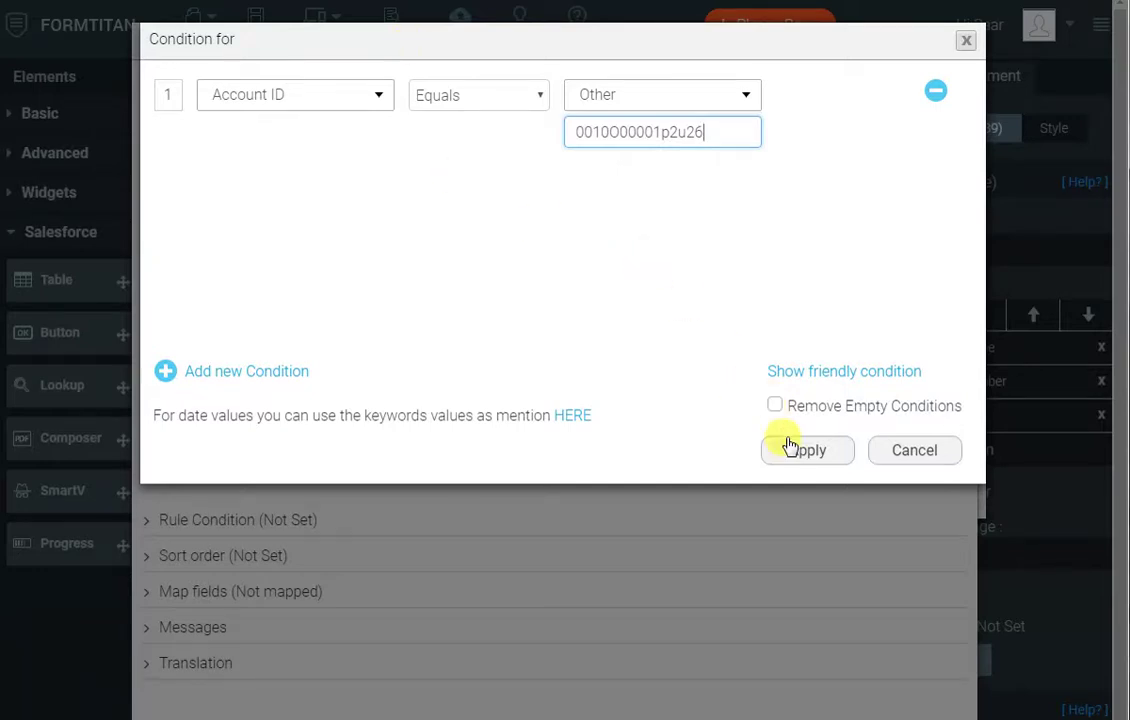
{"action": "left_click", "coordinate": [805, 452]}
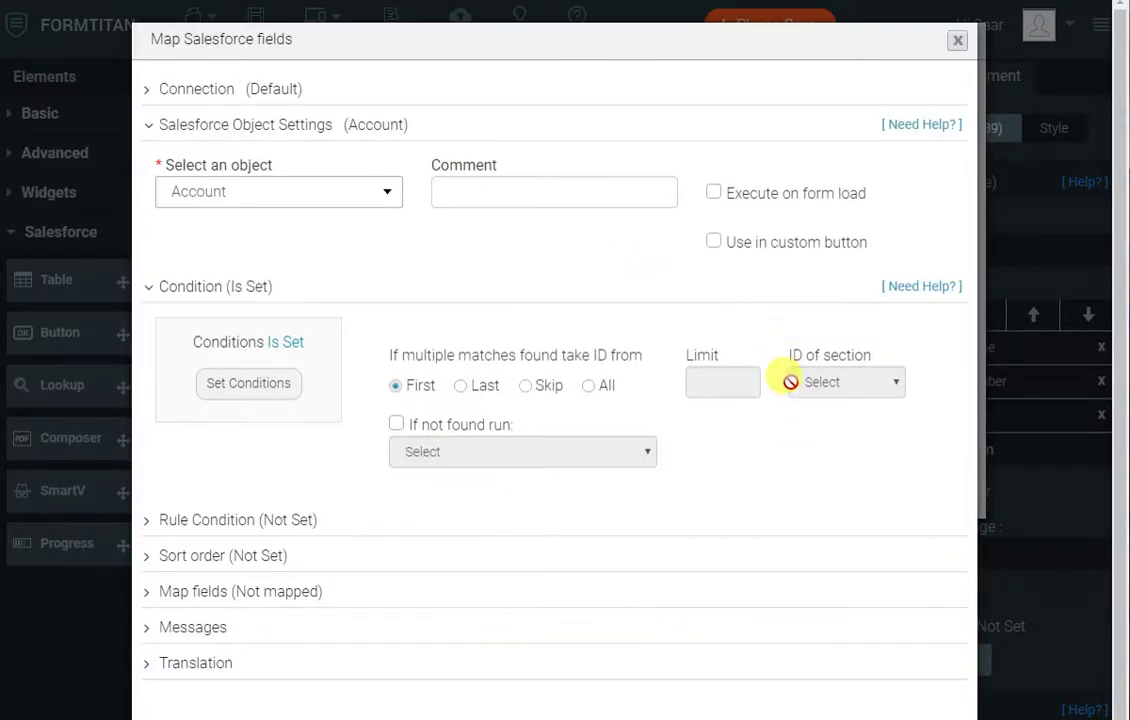
Run this lookup on form load, map fld39.MaxRows to Employees, and apply the datasource
{"action": "left_click", "coordinate": [722, 194]}
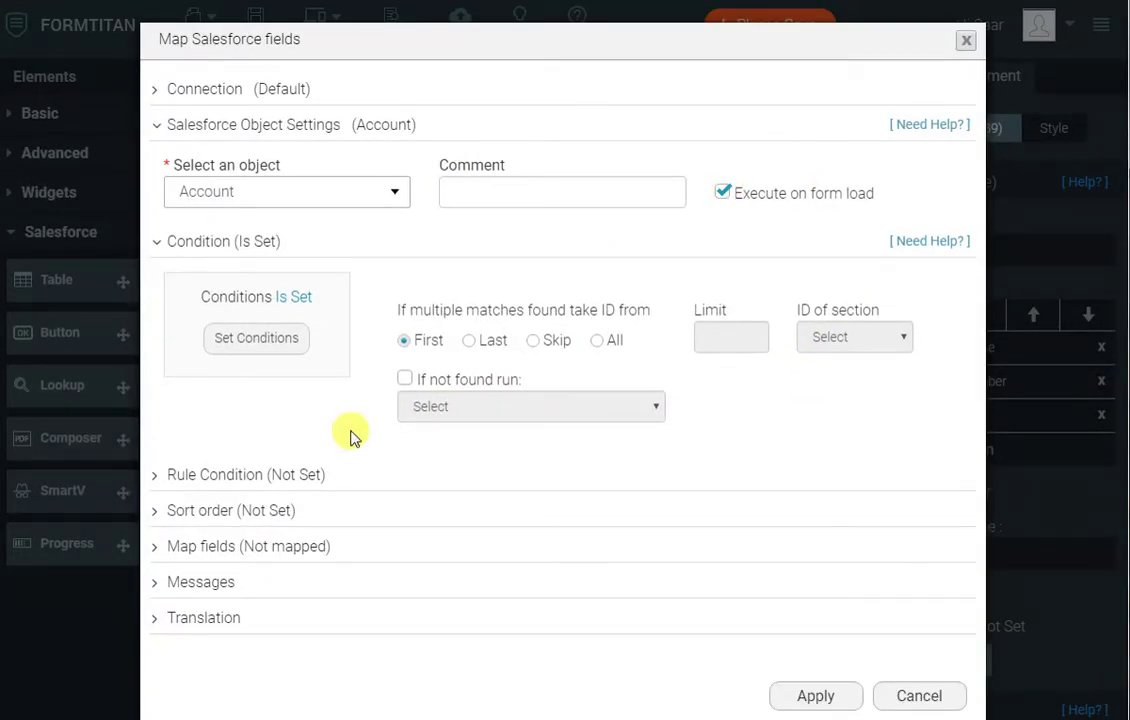
{"action": "left_click", "coordinate": [277, 550]}
{"action": "left_click", "coordinate": [266, 643]}
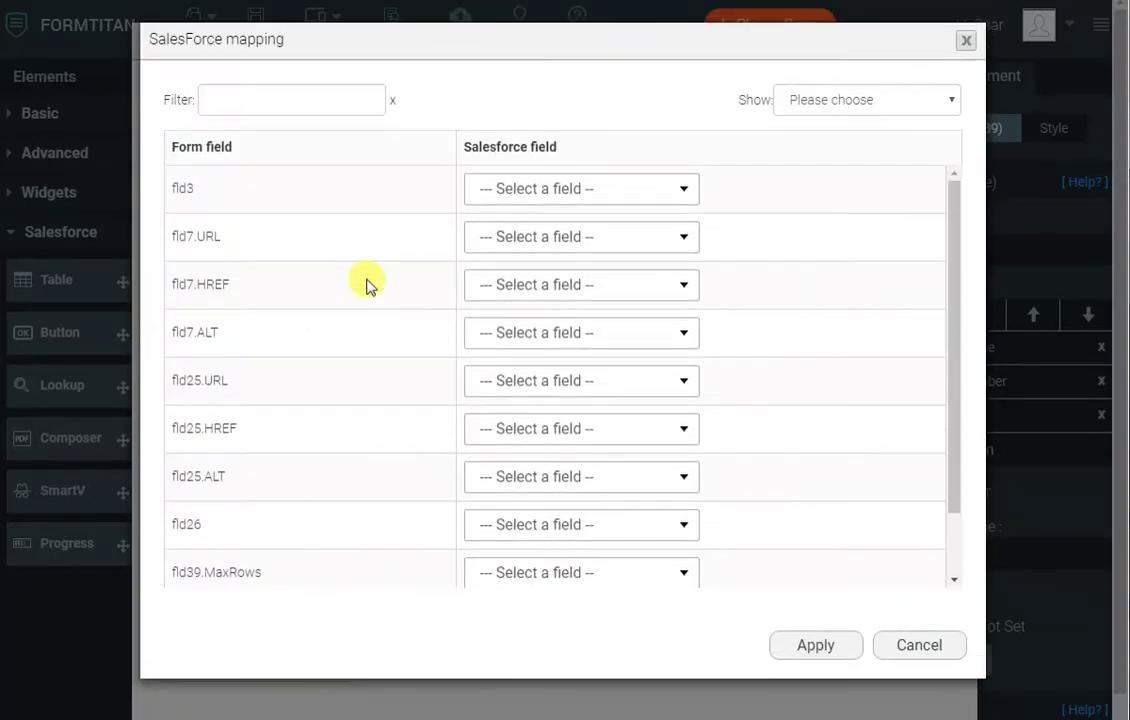
{"action": "scroll", "coordinate": [390, 440], "scroll_direction": "down", "scroll_amount": 2}
{"action": "left_click", "coordinate": [493, 492]}
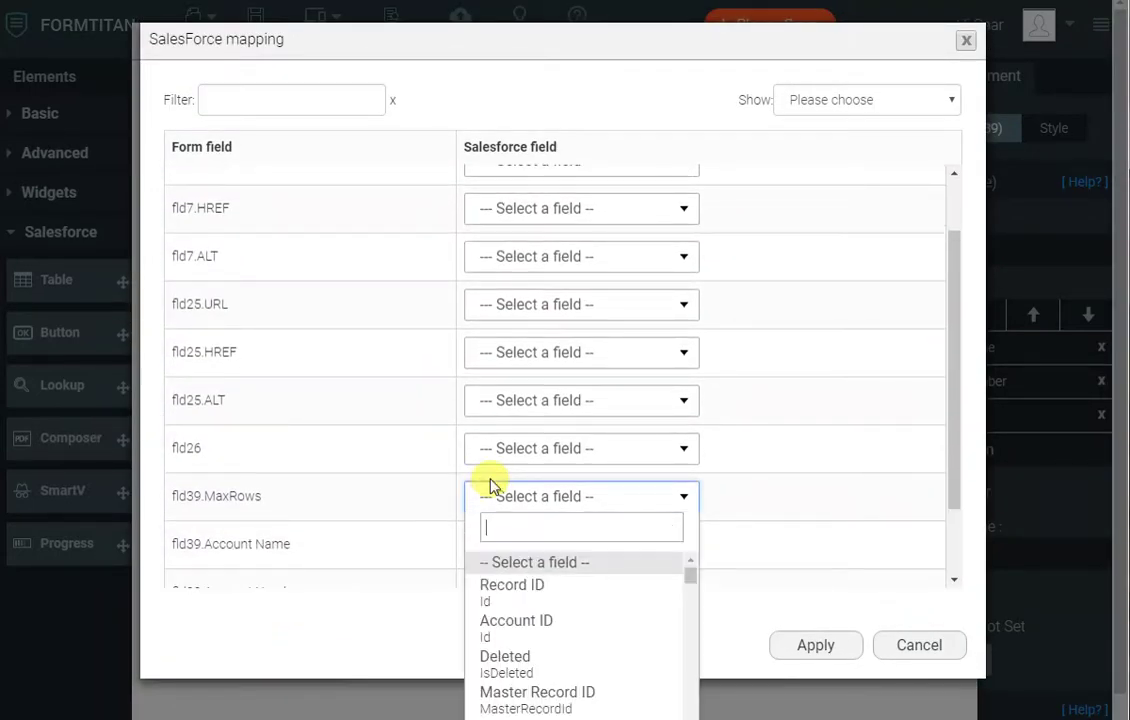
{"action": "type", "text": "emp"}
{"action": "key", "text": "Return"}
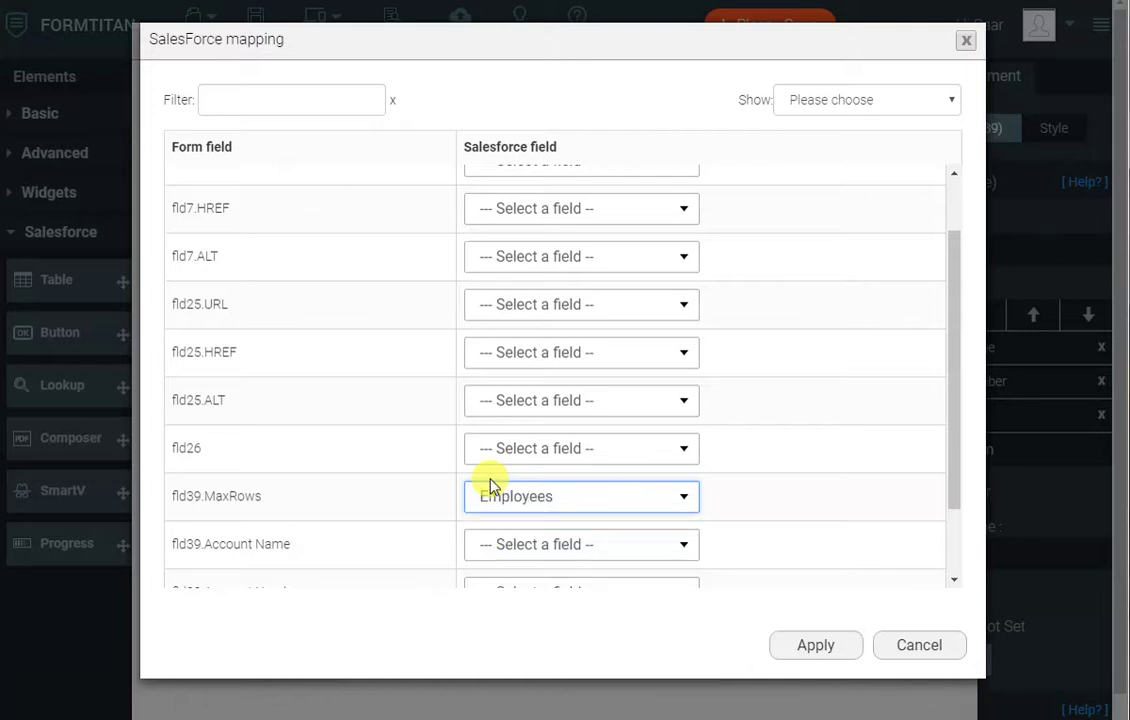
{"action": "left_click", "coordinate": [807, 649]}
{"action": "scroll", "coordinate": [817, 628], "scroll_direction": "down", "scroll_amount": 1}
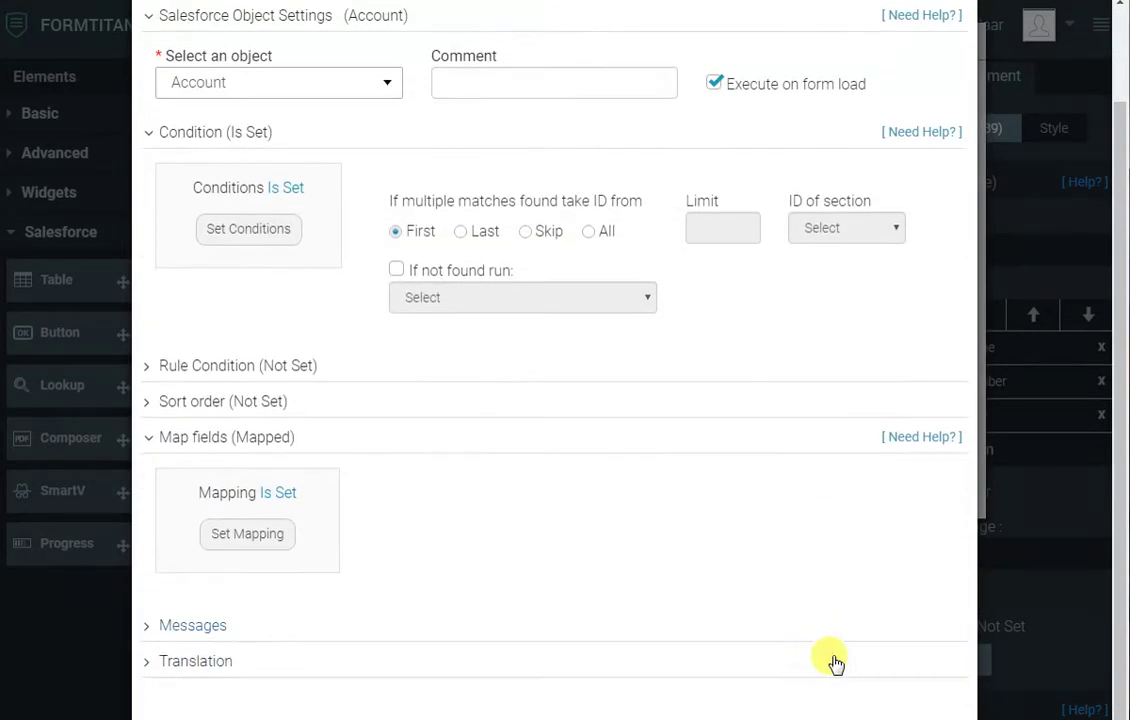
{"action": "left_click", "coordinate": [795, 706]}
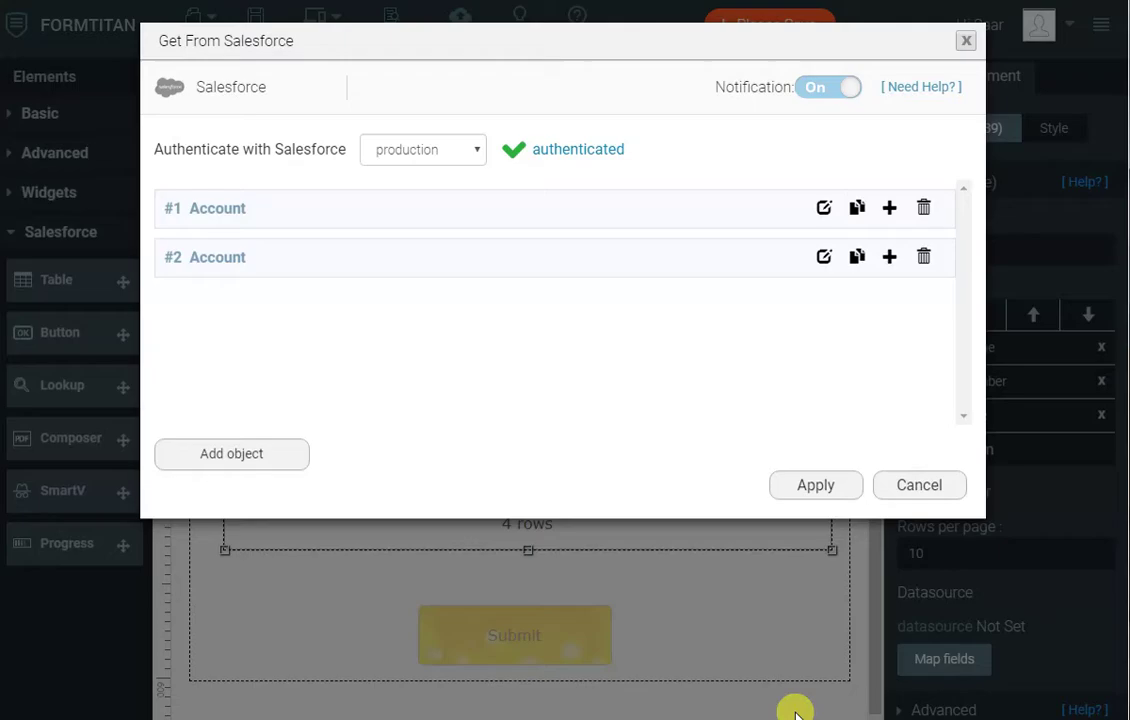
{"action": "left_click", "coordinate": [818, 481]}
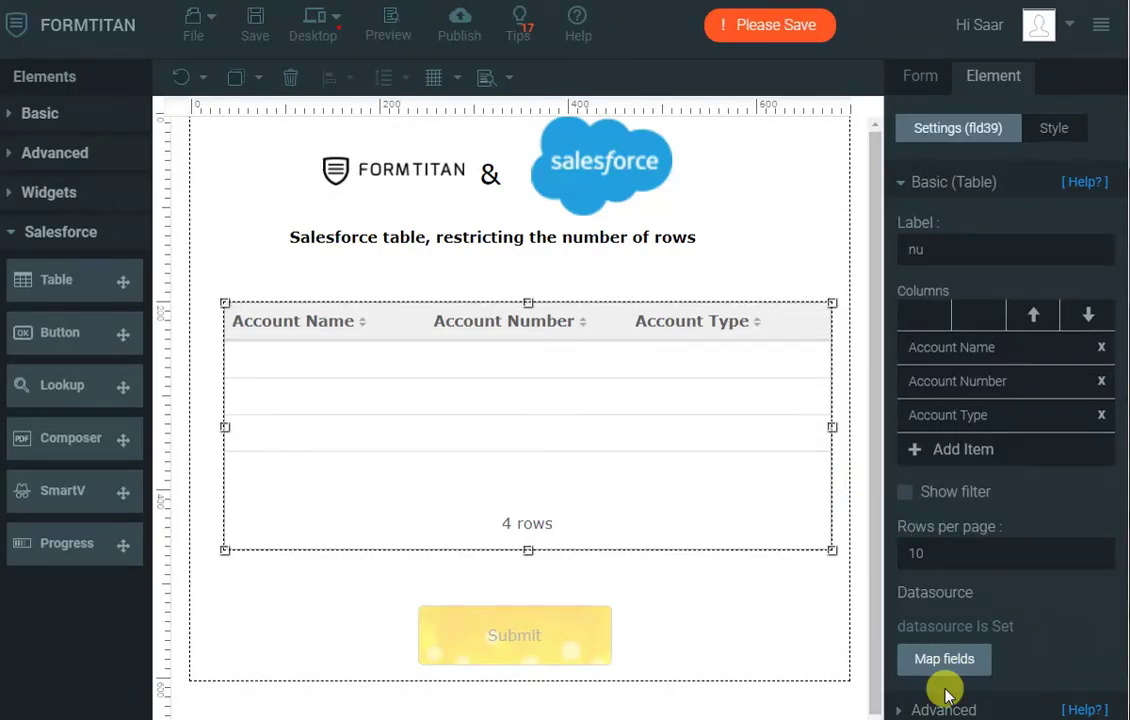
Allow adding rows with all three columns editable and mandatory, and allow deleting rows
{"action": "left_click", "coordinate": [940, 708]}
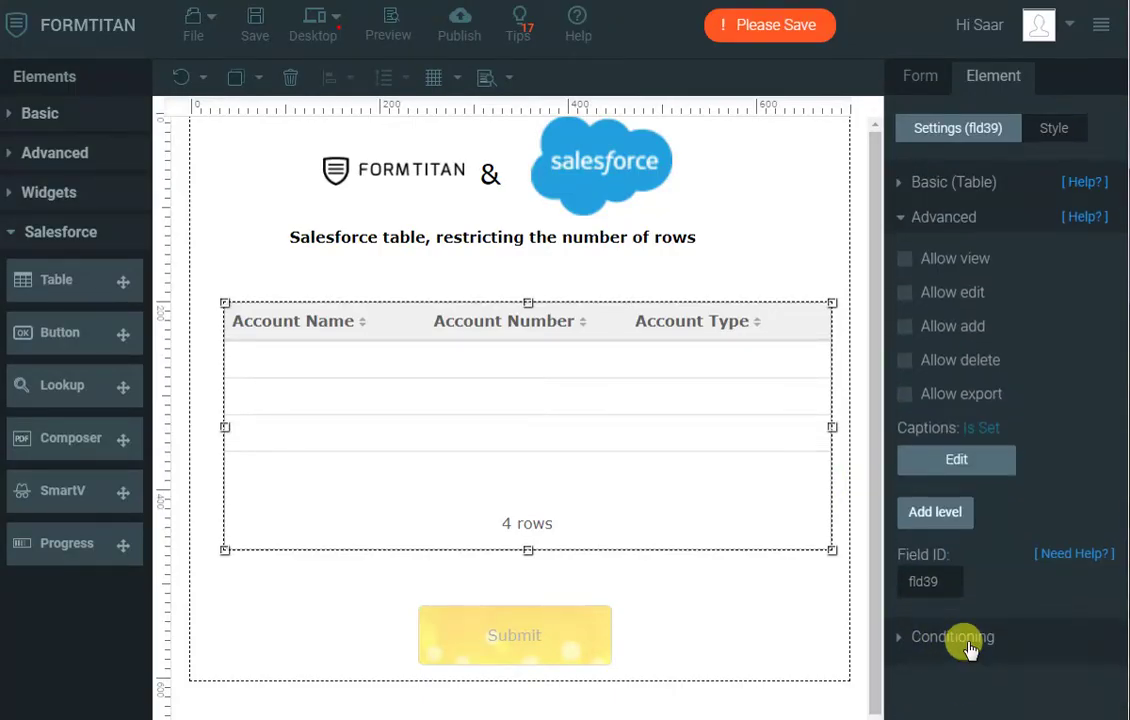
{"action": "left_click", "coordinate": [905, 327]}
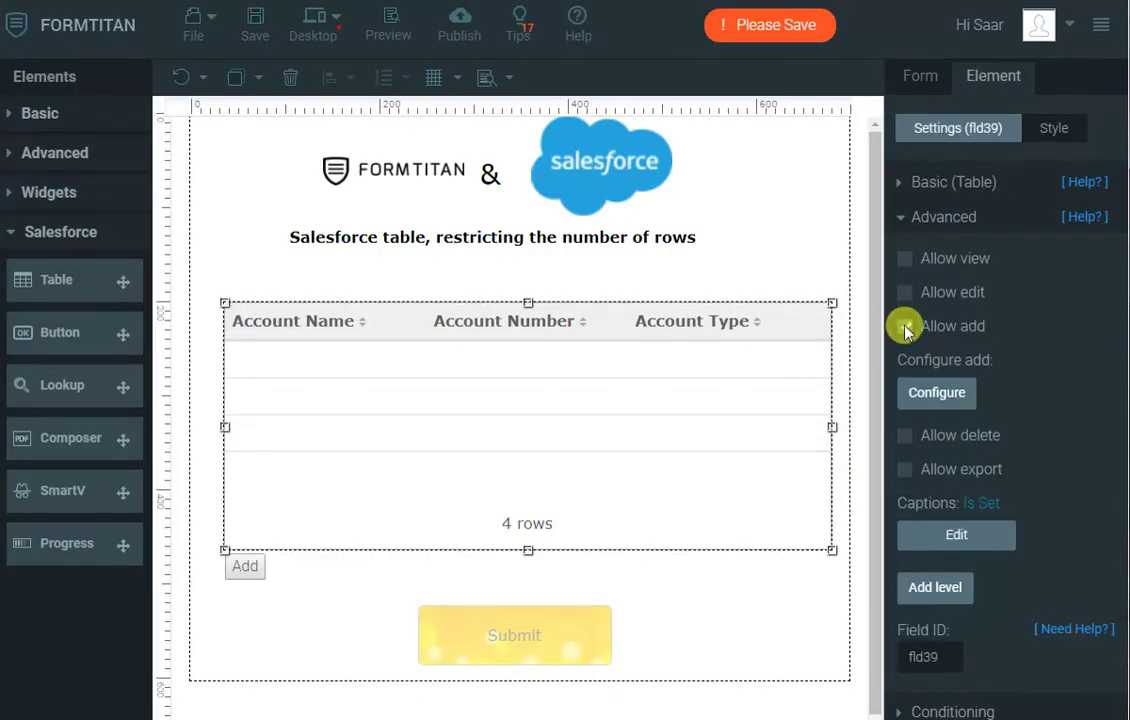
{"action": "left_click", "coordinate": [937, 392]}
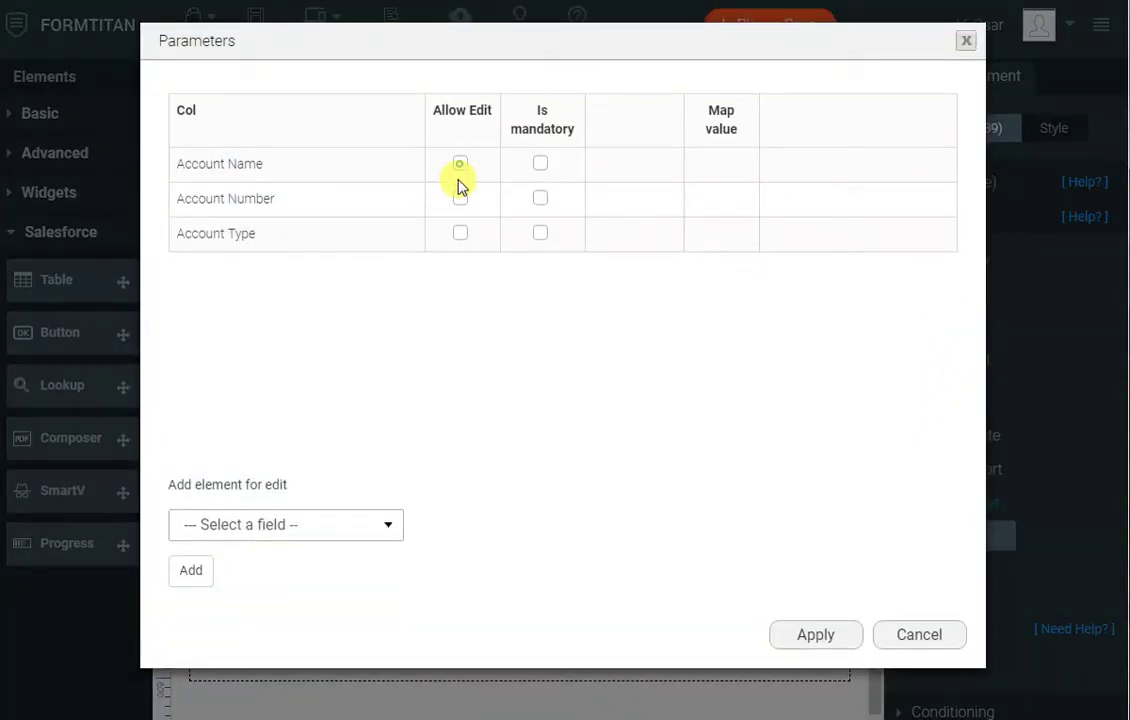
{"action": "left_click", "coordinate": [460, 163]}
{"action": "left_click", "coordinate": [460, 198]}
{"action": "left_click", "coordinate": [460, 233]}
{"action": "left_click", "coordinate": [540, 233]}
{"action": "left_click", "coordinate": [540, 198]}
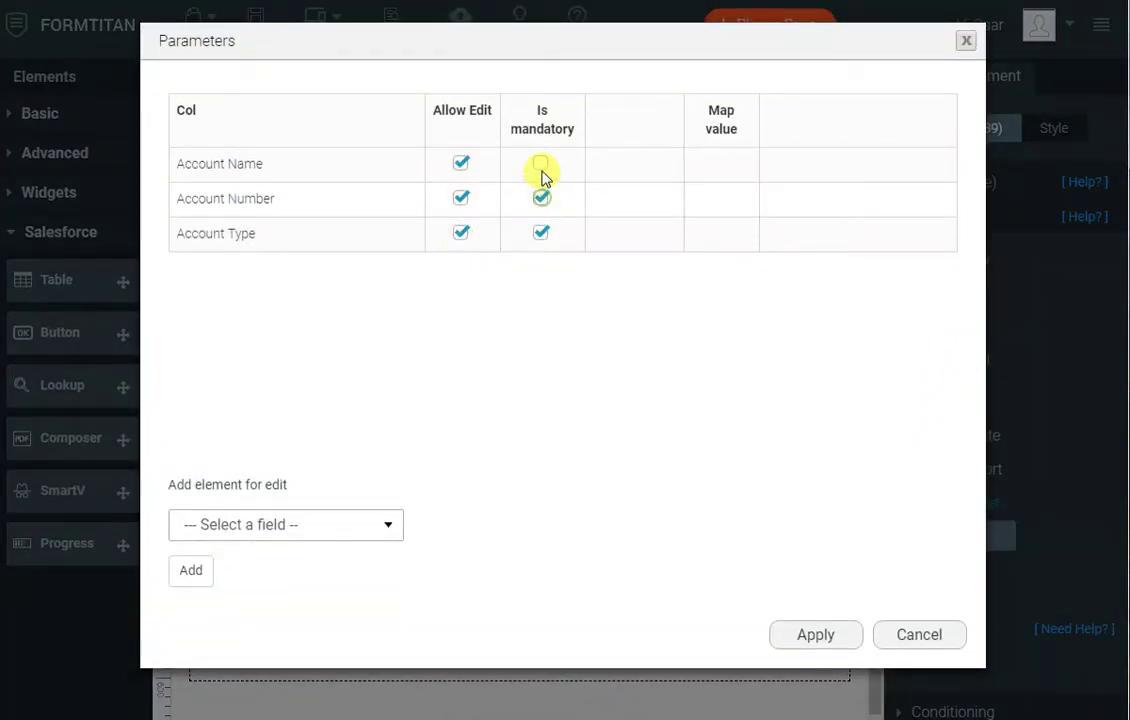
{"action": "left_click", "coordinate": [540, 165]}
{"action": "left_click", "coordinate": [817, 638]}
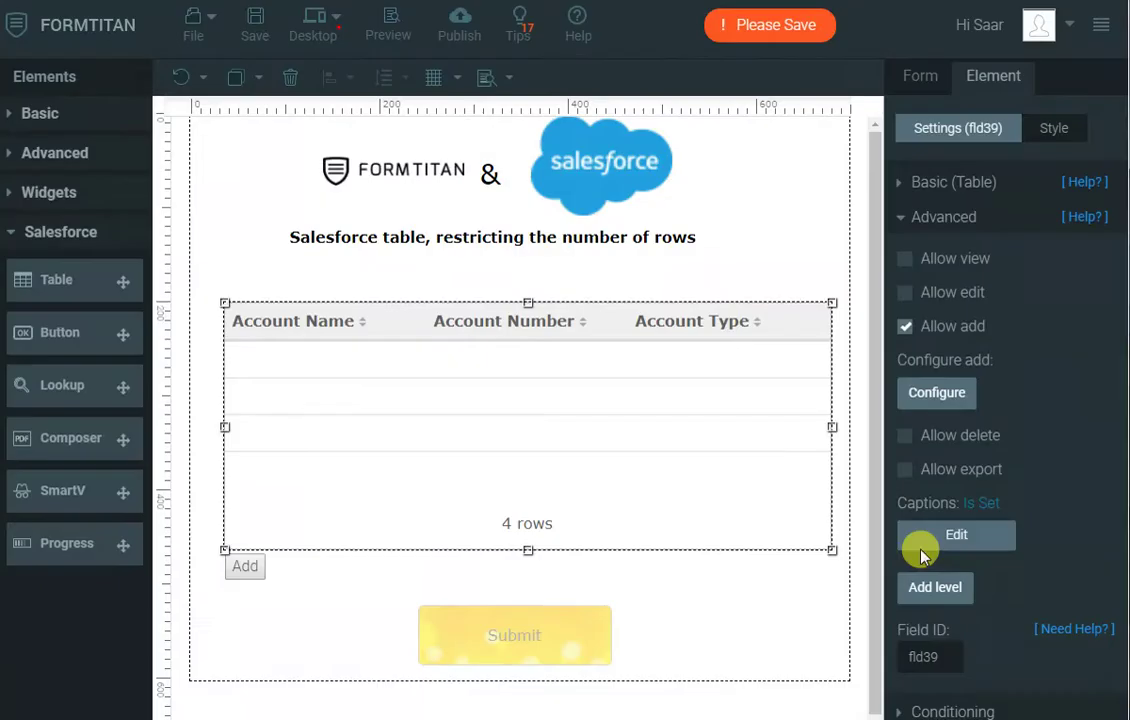
{"action": "left_click", "coordinate": [905, 437]}
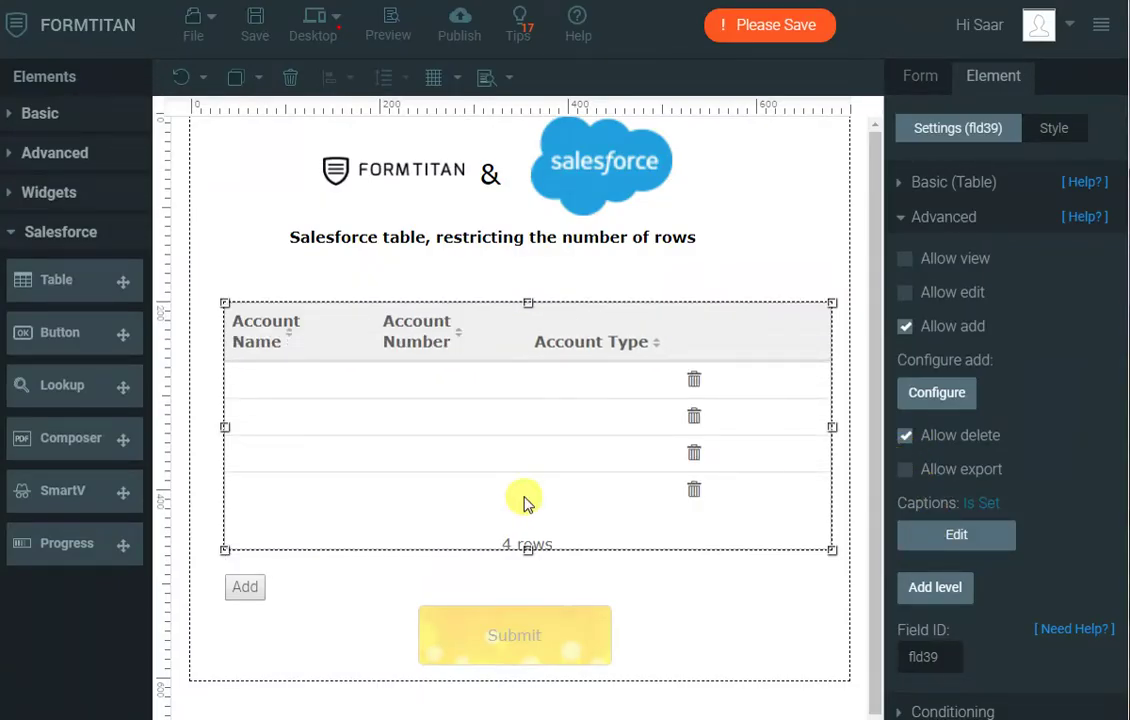
Publish the form, open it live, and add account 1, number 1, type Customer - Direct
{"action": "left_click", "coordinate": [458, 28]}
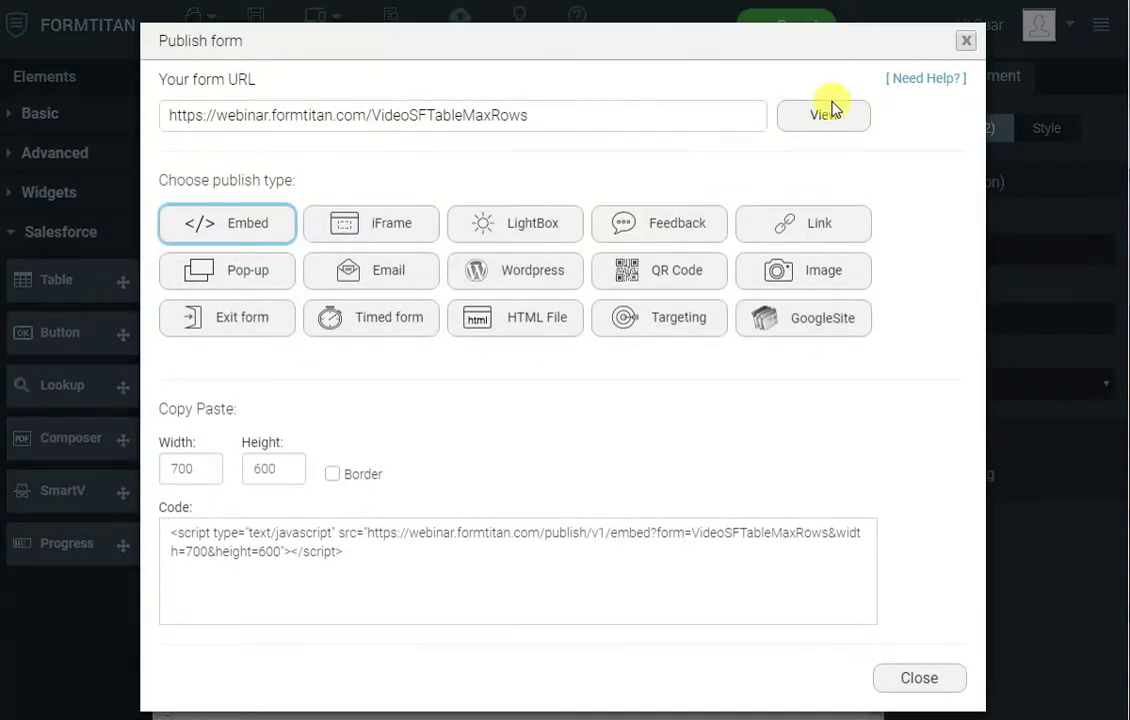
{"action": "left_click", "coordinate": [830, 112]}
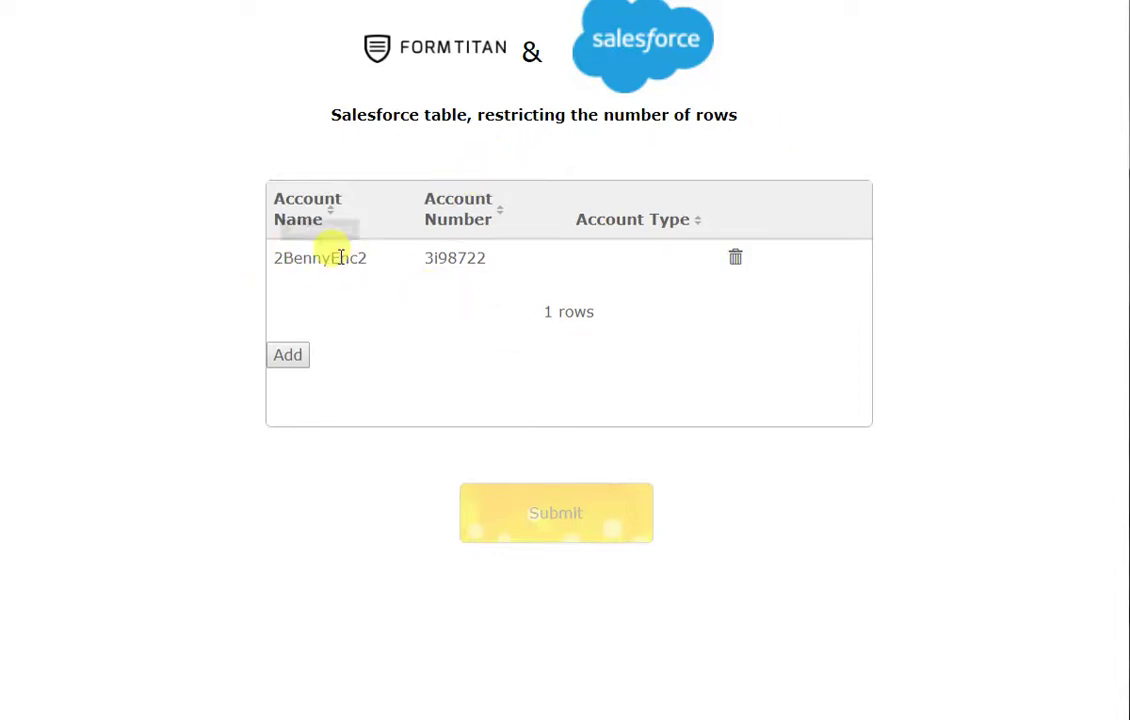
{"action": "left_click", "coordinate": [287, 358]}
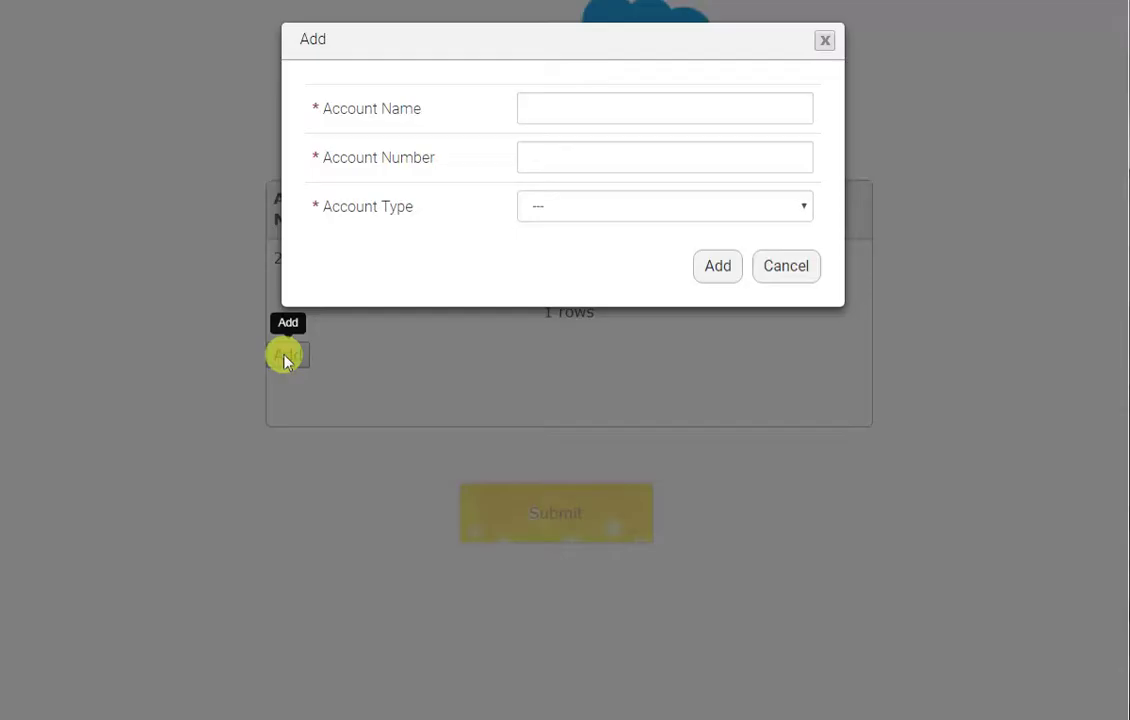
{"action": "left_click", "coordinate": [560, 112]}
{"action": "type", "text": "account"}
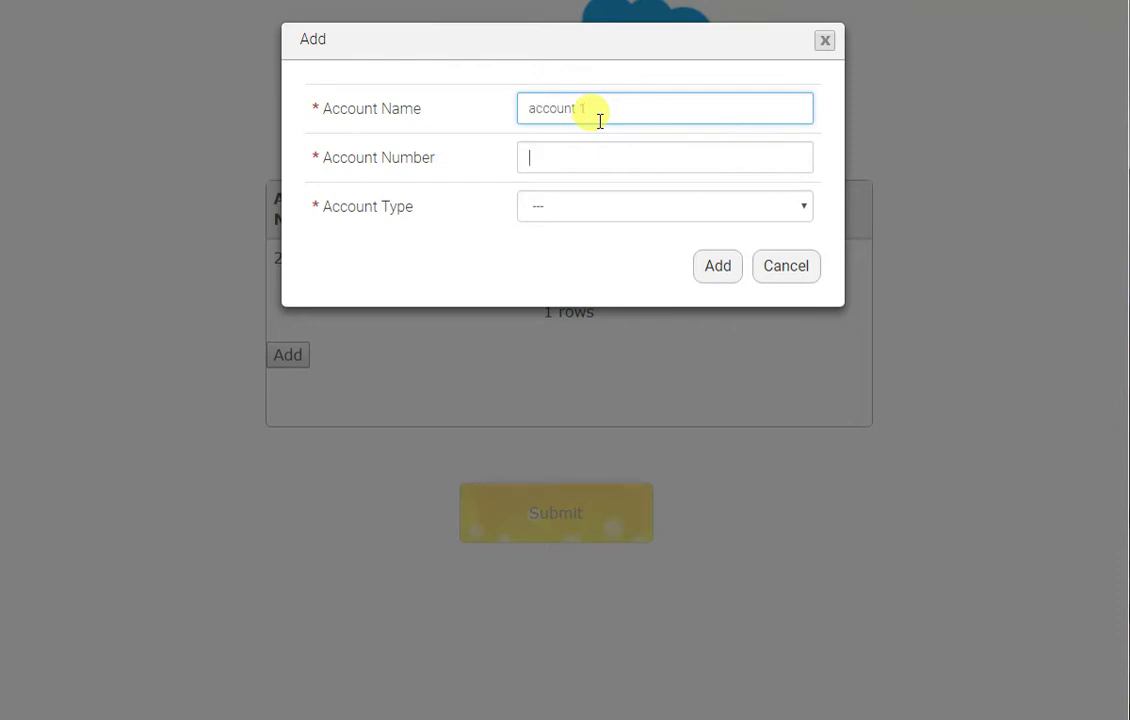
{"action": "type", "text": "1"}
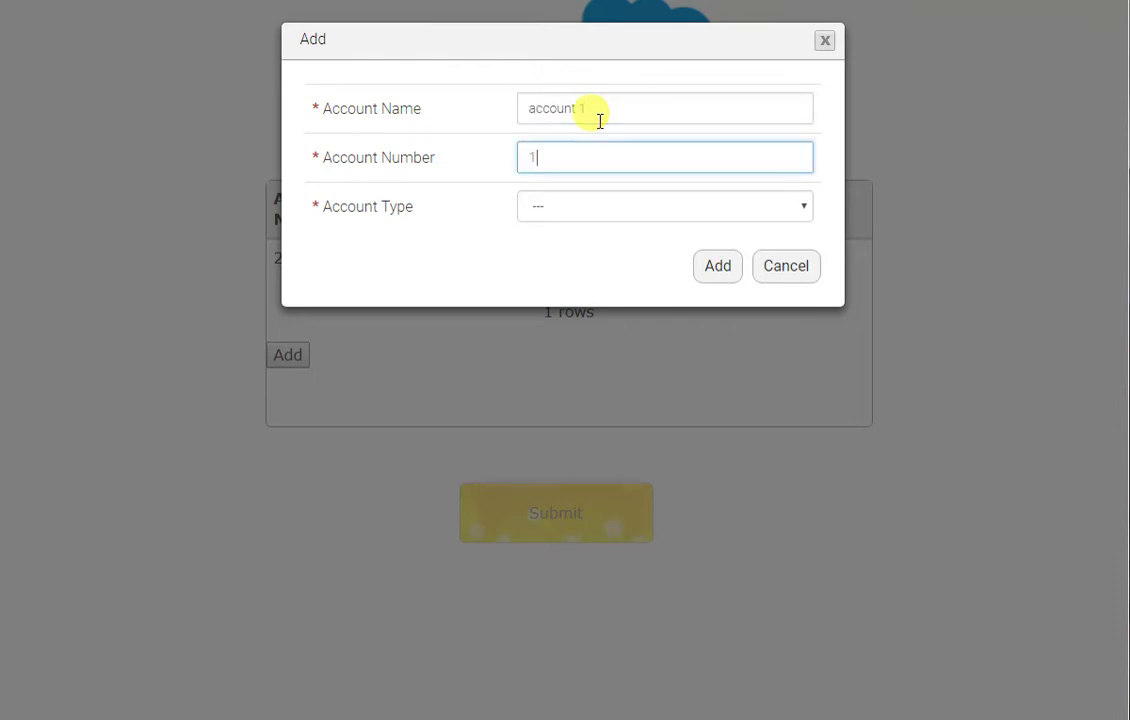
{"action": "left_click", "coordinate": [598, 205]}
{"action": "left_click", "coordinate": [596, 264]}
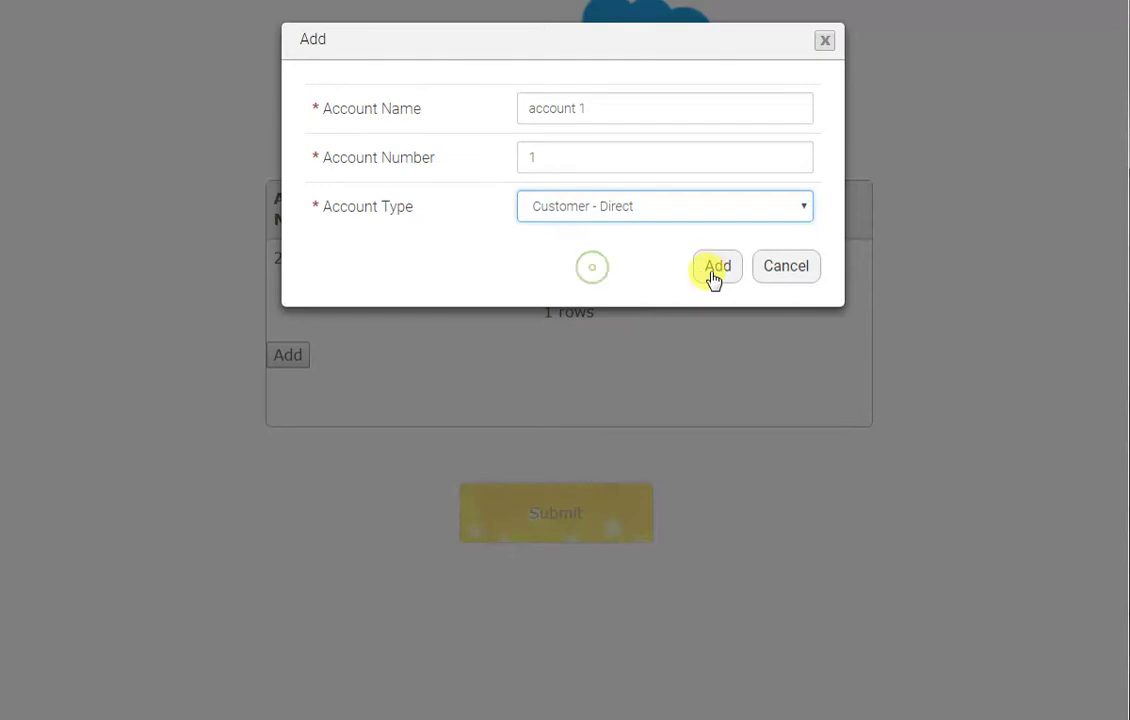
{"action": "left_click", "coordinate": [711, 272]}
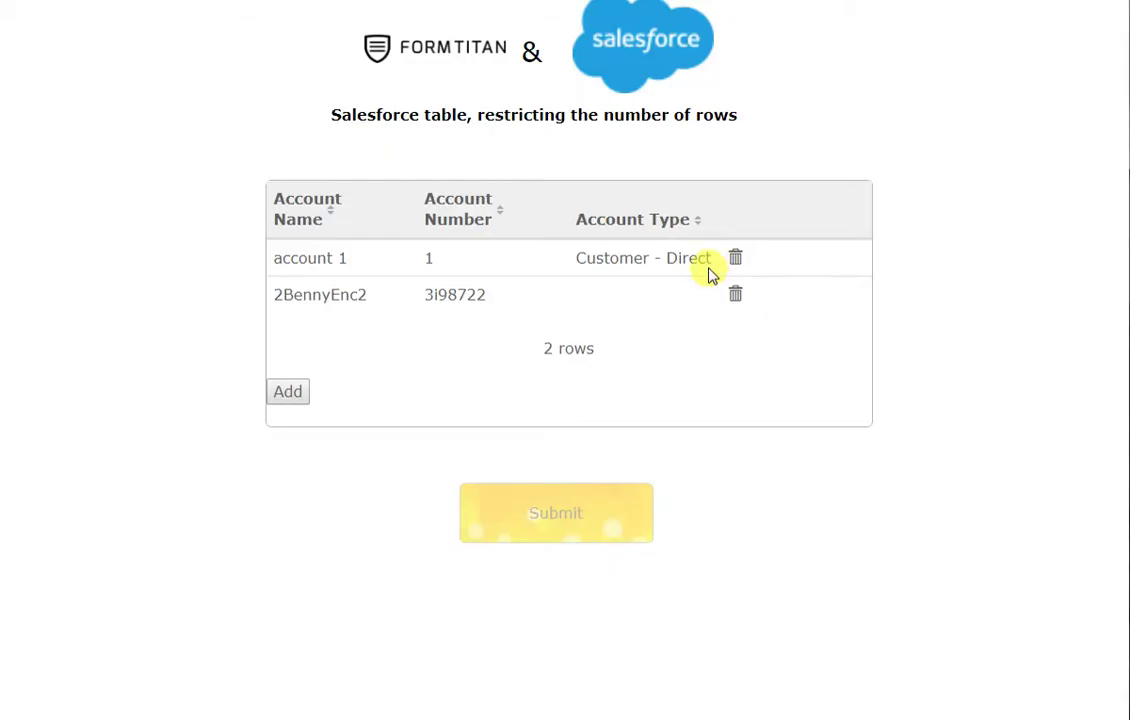
Add a row for account 2, number 2, type Customer - Channel
{"action": "left_click", "coordinate": [283, 398]}
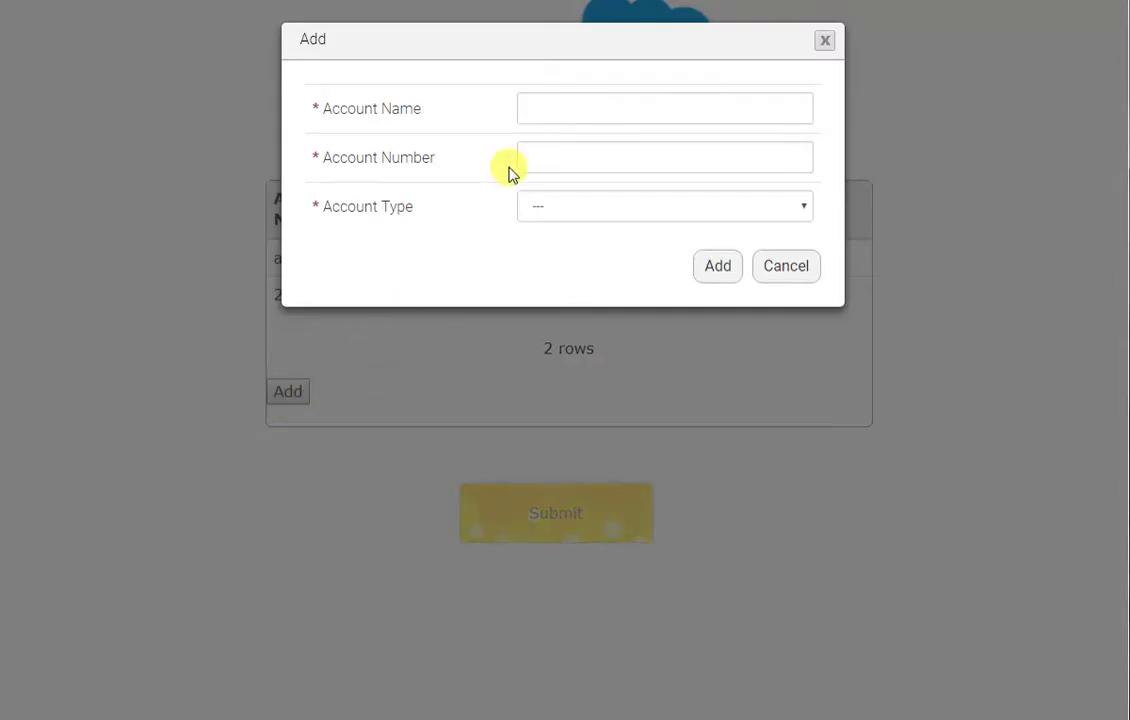
{"action": "left_click", "coordinate": [562, 113]}
{"action": "type", "text": "account"}
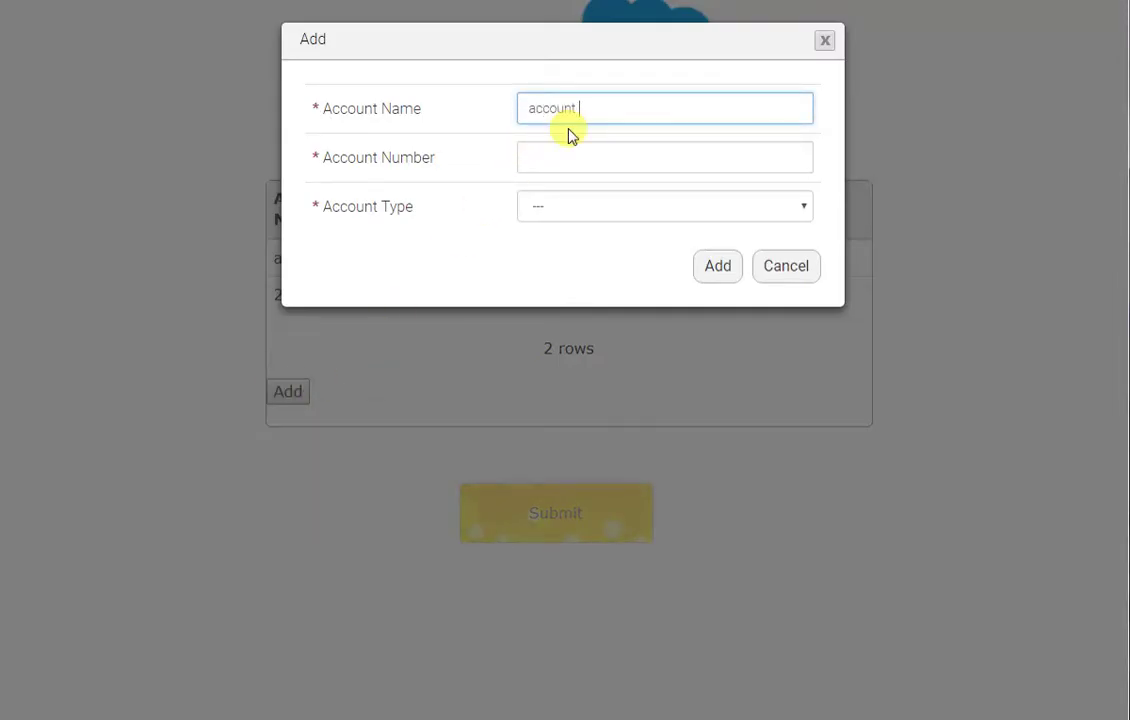
{"action": "type", "text": "2"}
{"action": "key", "text": "Tab"}
{"action": "type", "text": "2"}
{"action": "key", "text": "Tab"}
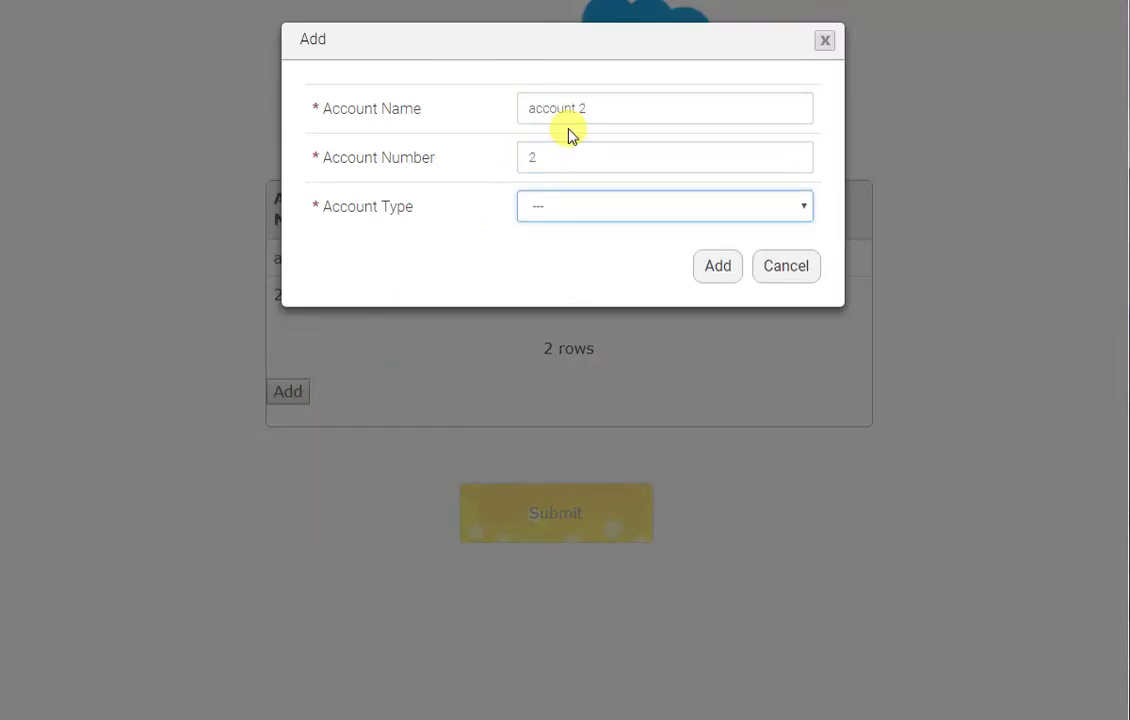
{"action": "key", "text": "Down"}
{"action": "key", "text": "Down"}
{"action": "key", "text": "Down"}
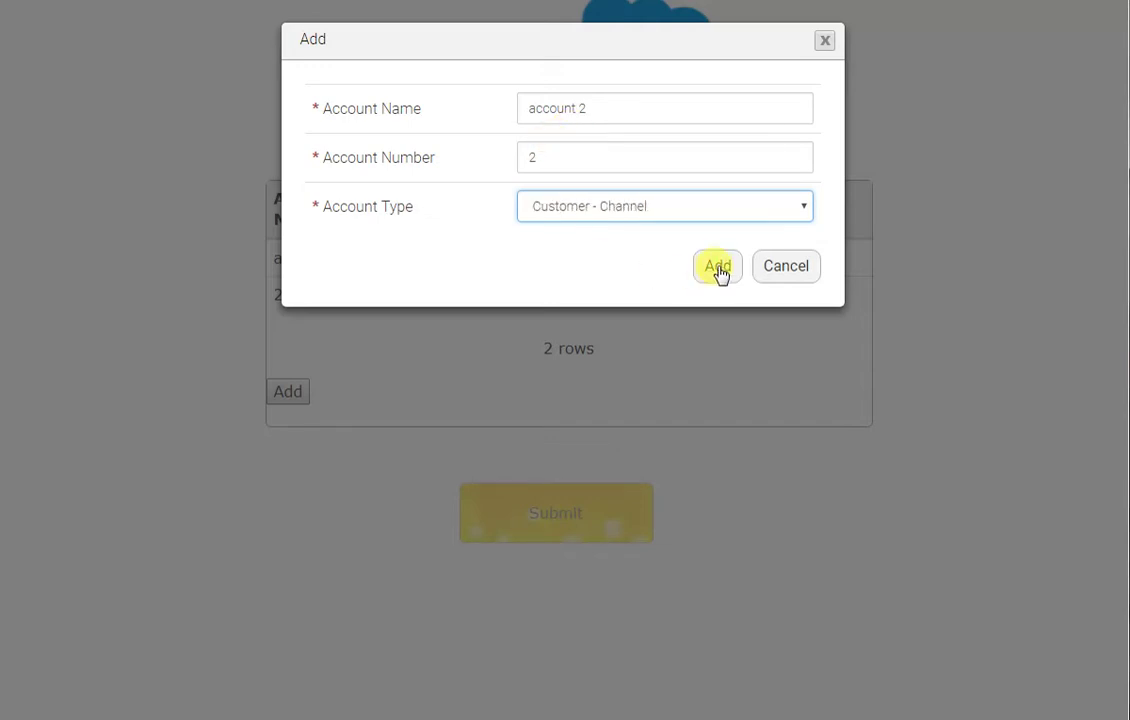
{"action": "left_click", "coordinate": [718, 268]}
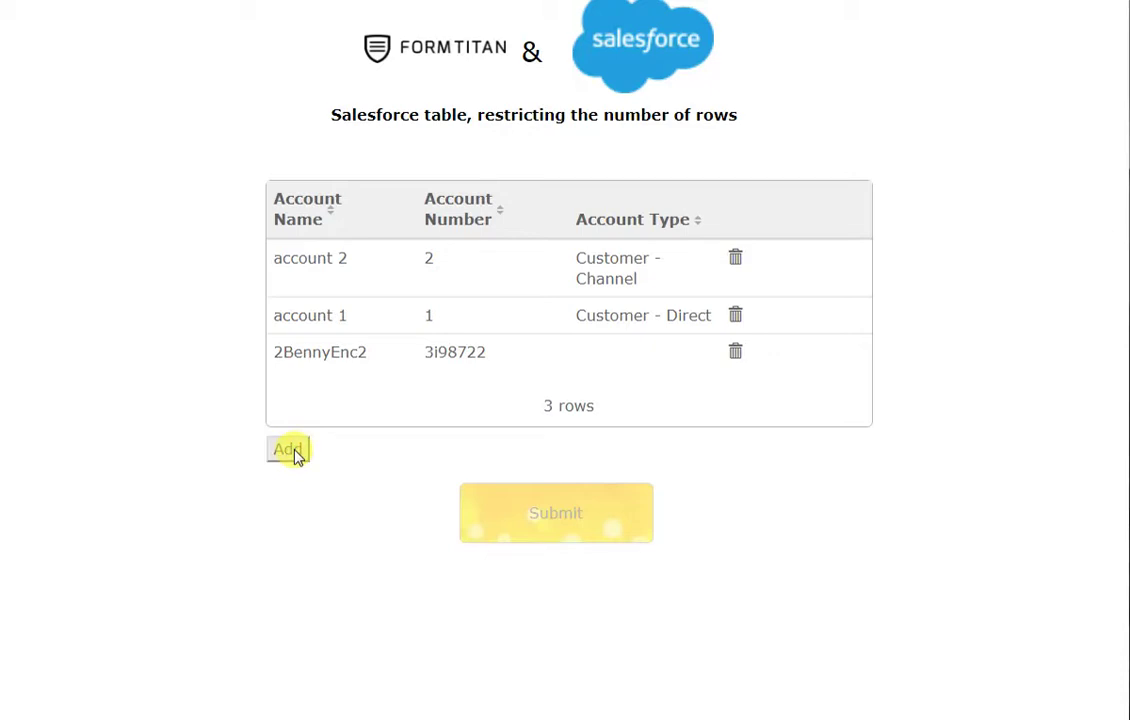
Delete the account 1 row and add a row named a, number a, type Customer - Channel
{"action": "left_click", "coordinate": [735, 317]}
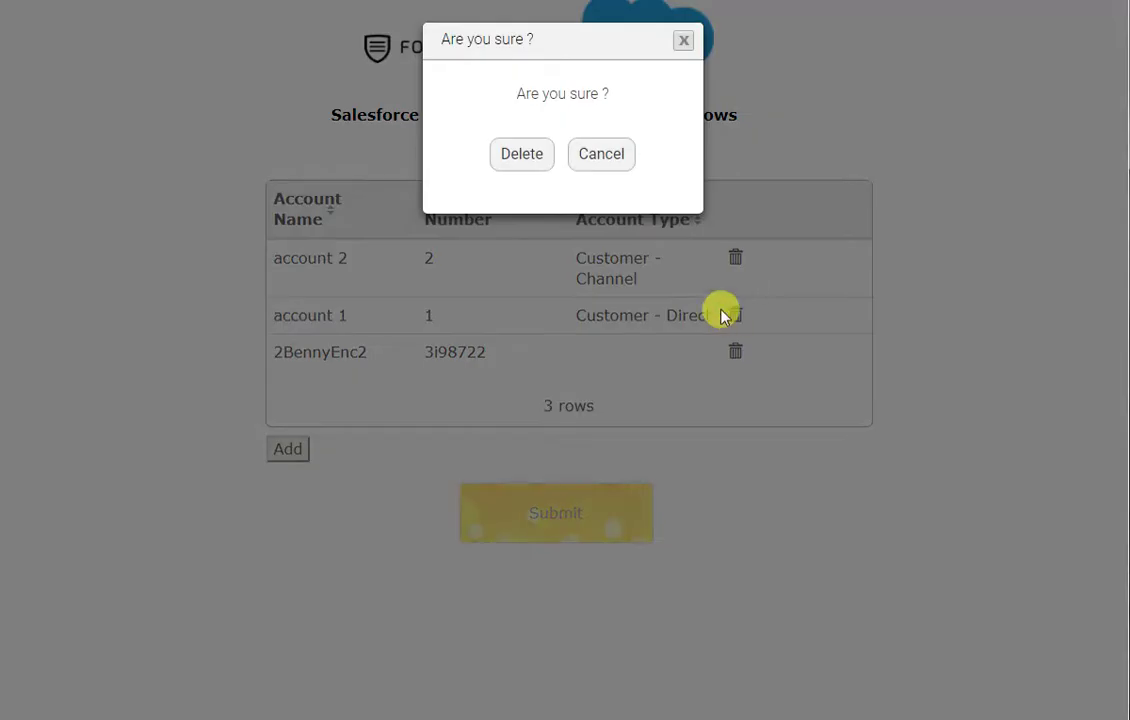
{"action": "left_click", "coordinate": [514, 155]}
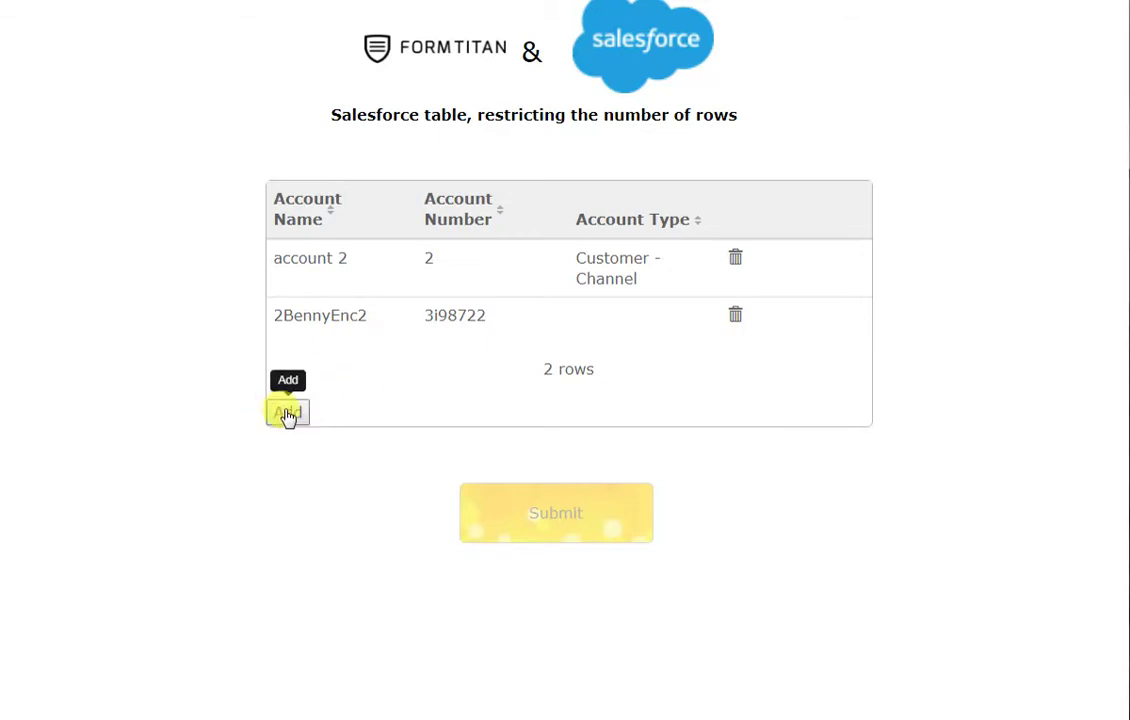
{"action": "left_click", "coordinate": [288, 414]}
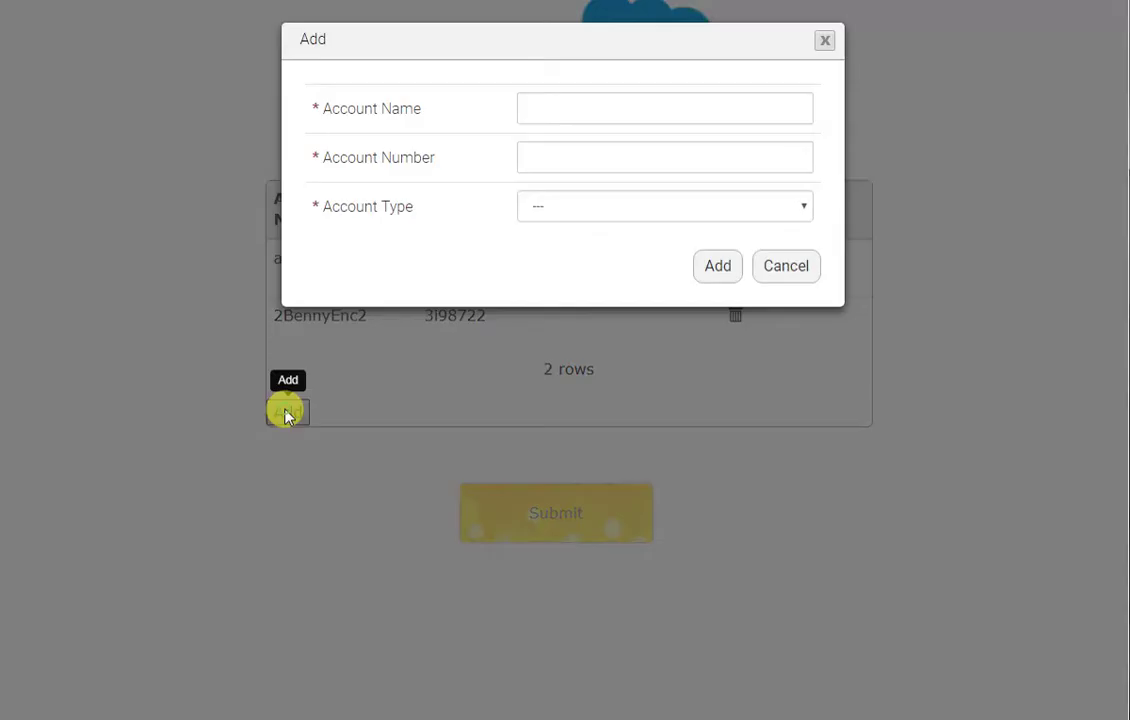
{"action": "left_click", "coordinate": [550, 109]}
{"action": "type", "text": "a"}
{"action": "left_click", "coordinate": [570, 157]}
{"action": "type", "text": "a"}
{"action": "left_click", "coordinate": [580, 204]}
{"action": "left_click", "coordinate": [562, 290]}
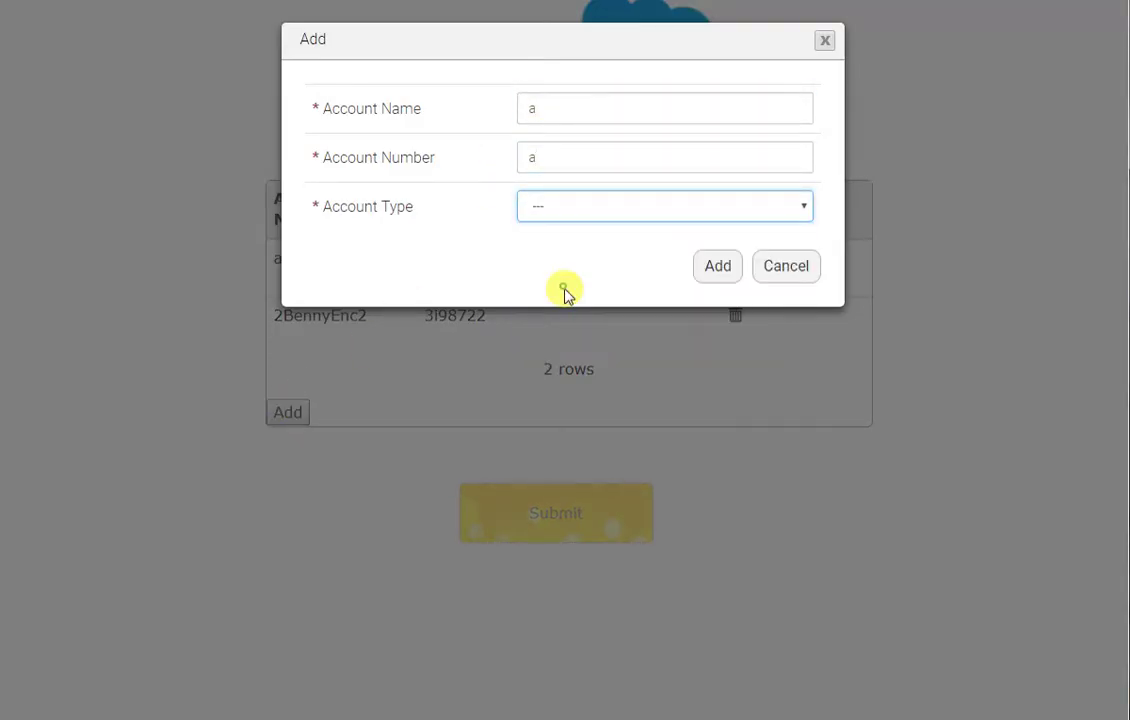
{"action": "left_click", "coordinate": [716, 278]}
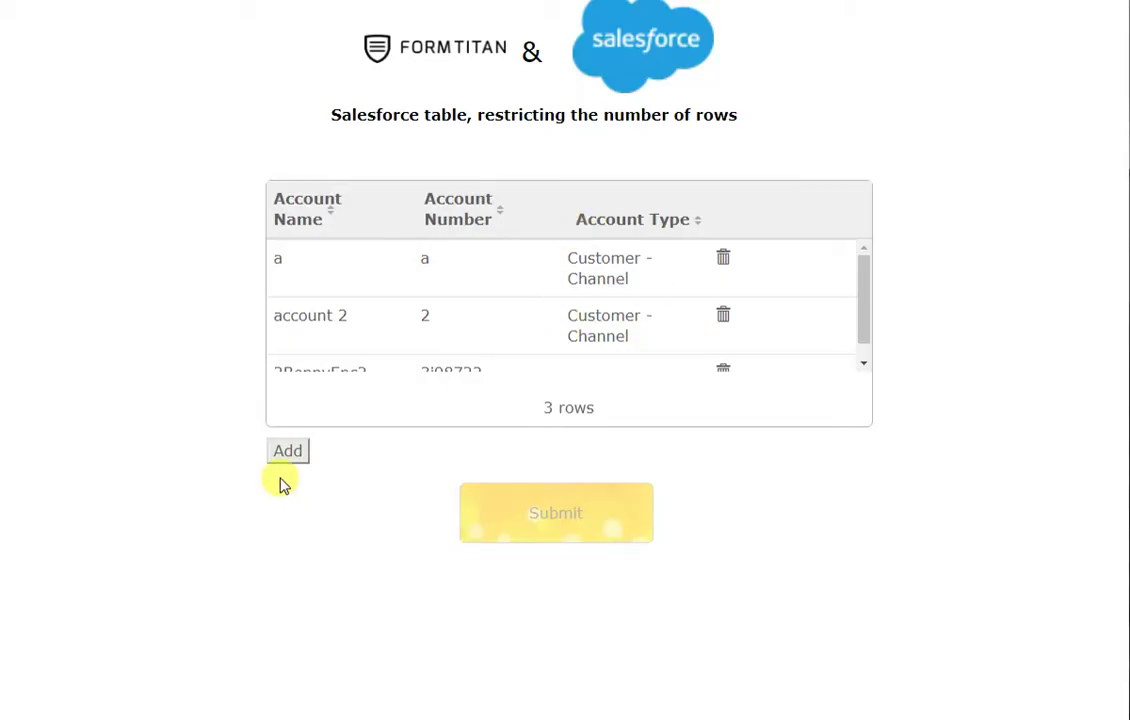
{"action": "scroll", "coordinate": [413, 357], "scroll_direction": "down", "scroll_amount": 1}
{"action": "scroll", "coordinate": [413, 357], "scroll_direction": "up", "scroll_amount": 1}
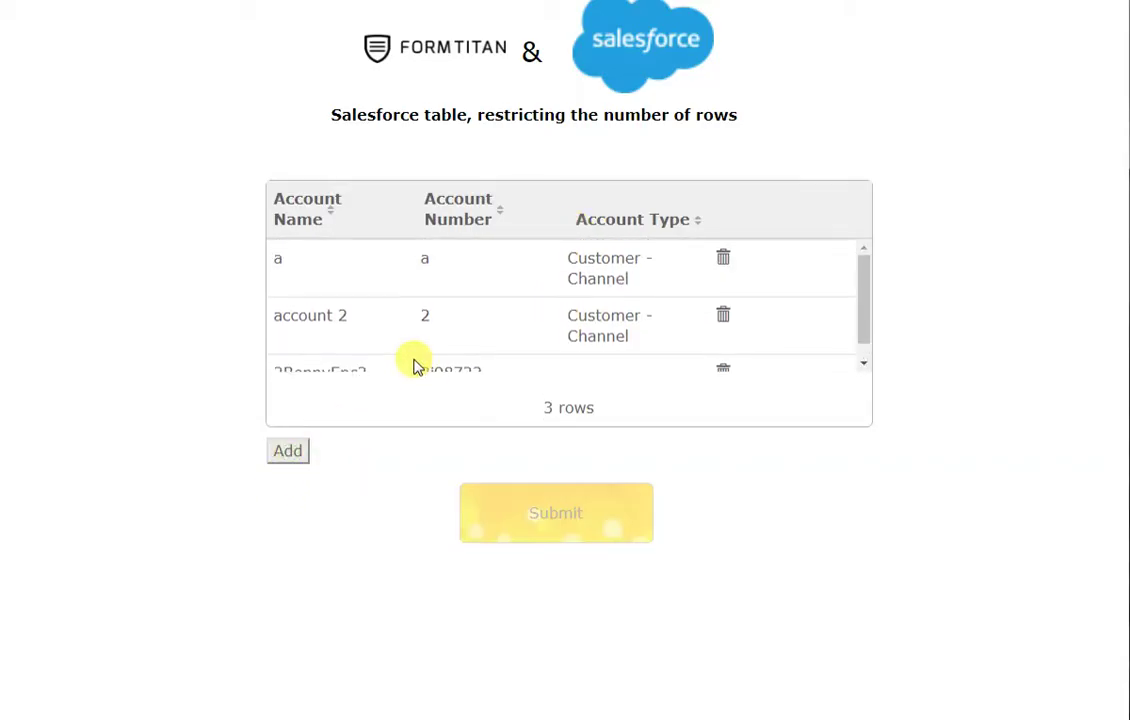